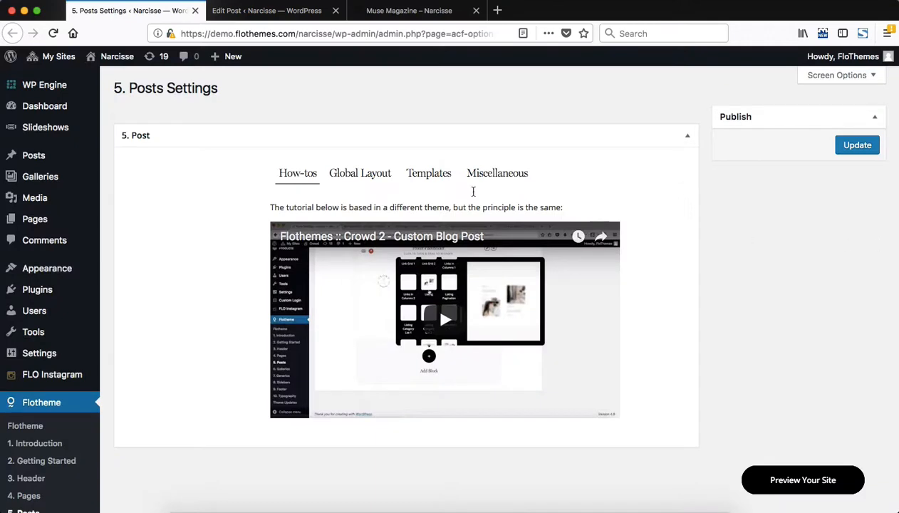
Open the Flotheme Posts settings and examine the blocks that make up the global post layout.
{"action": "scroll", "coordinate": [189, 190], "scroll_direction": "down", "scroll_amount": 4}
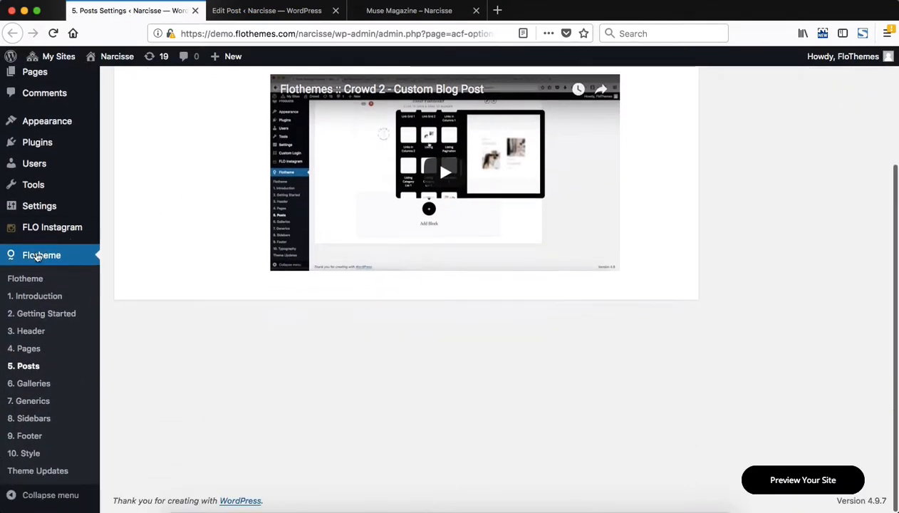
{"action": "left_click", "coordinate": [28, 366]}
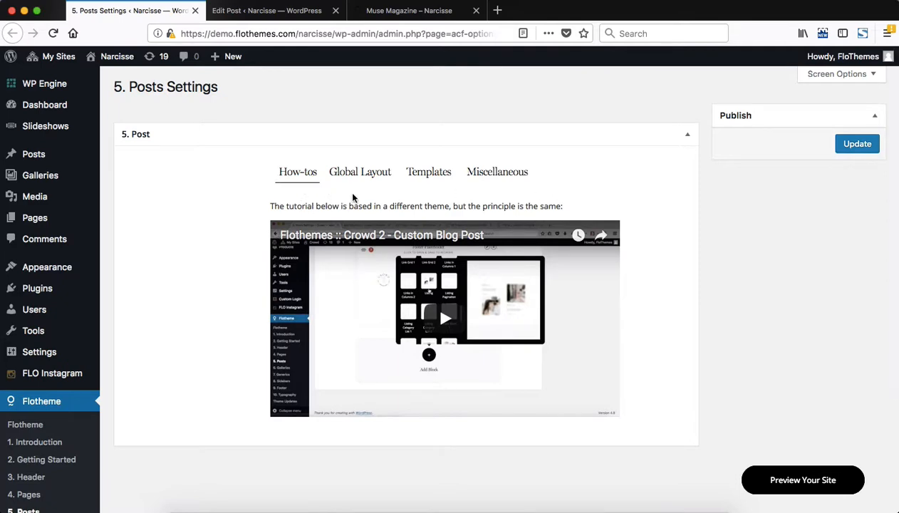
{"action": "left_click", "coordinate": [375, 174]}
{"action": "scroll", "coordinate": [375, 177], "scroll_direction": "down", "scroll_amount": 10}
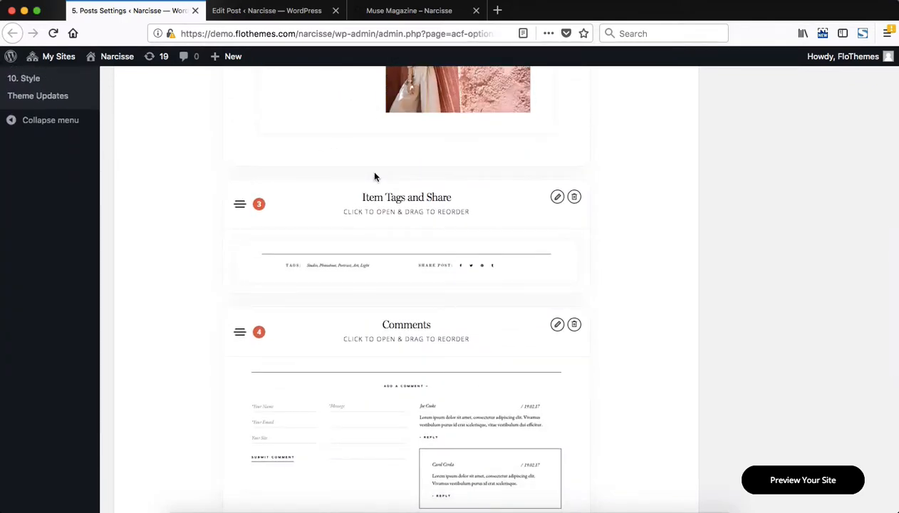
{"action": "scroll", "coordinate": [464, 292], "scroll_direction": "up", "scroll_amount": 5}
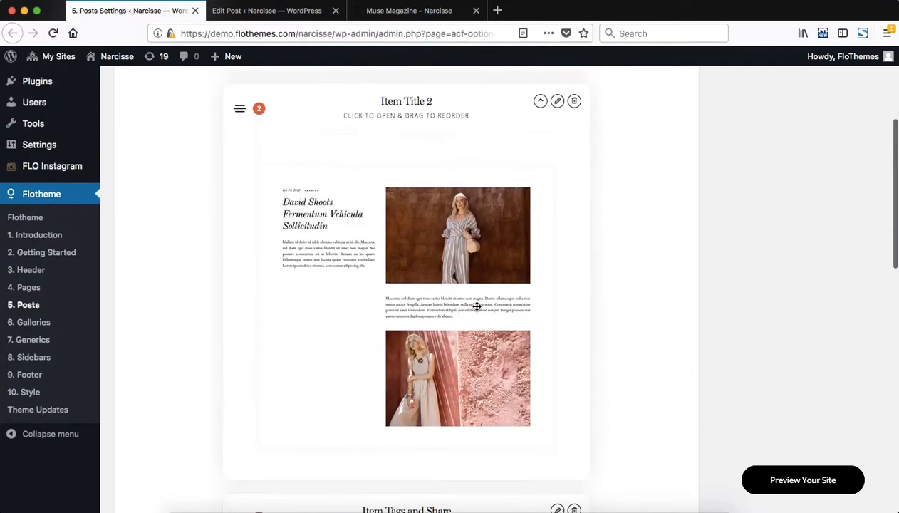
{"action": "scroll", "coordinate": [476, 306], "scroll_direction": "up", "scroll_amount": 4}
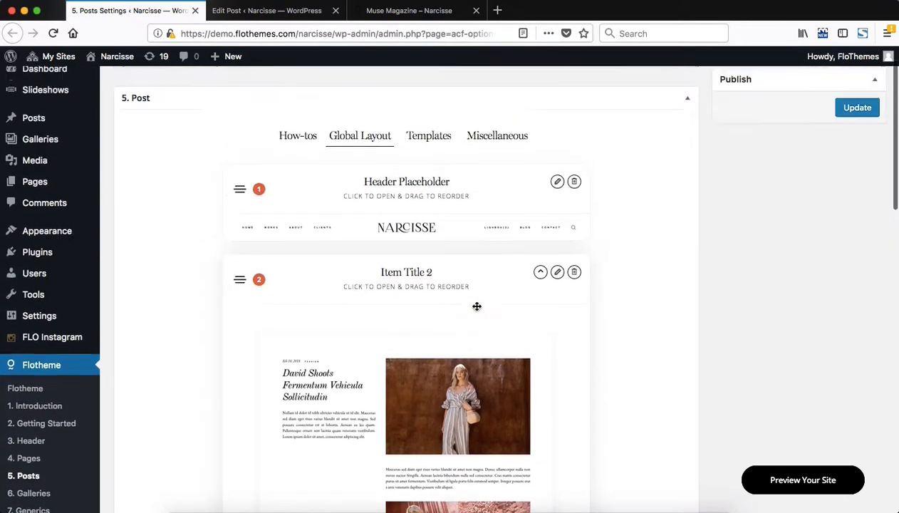
View the available post layout templates, Post Type A and Post Type B, and compare them with the global layout.
{"action": "left_click", "coordinate": [423, 172]}
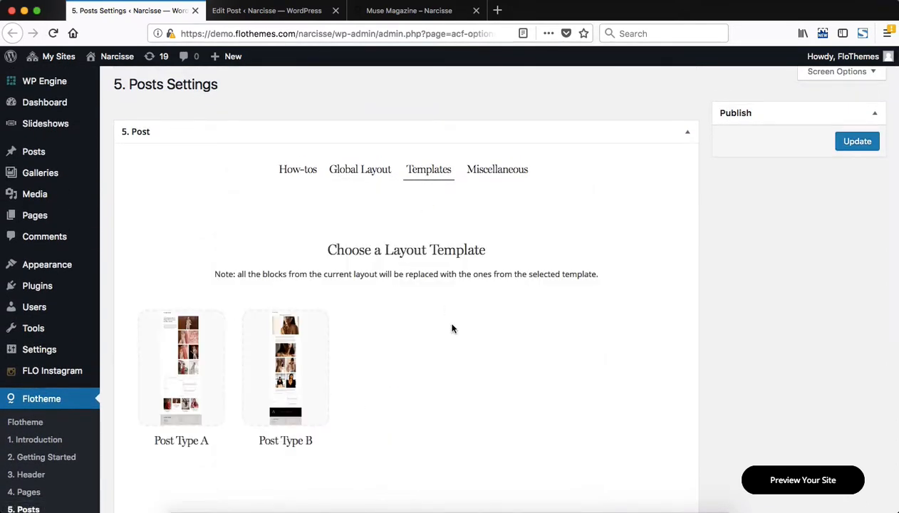
{"action": "scroll", "coordinate": [451, 327], "scroll_direction": "down", "scroll_amount": 2}
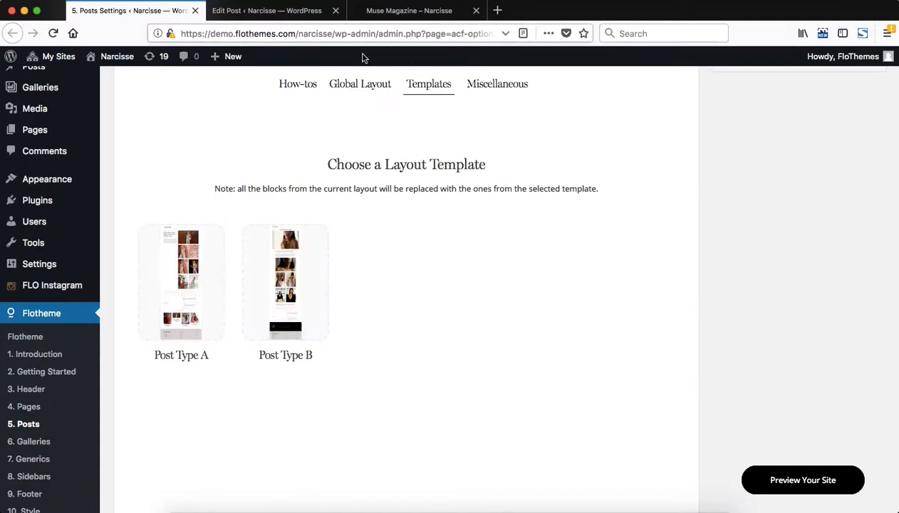
{"action": "left_click", "coordinate": [355, 85]}
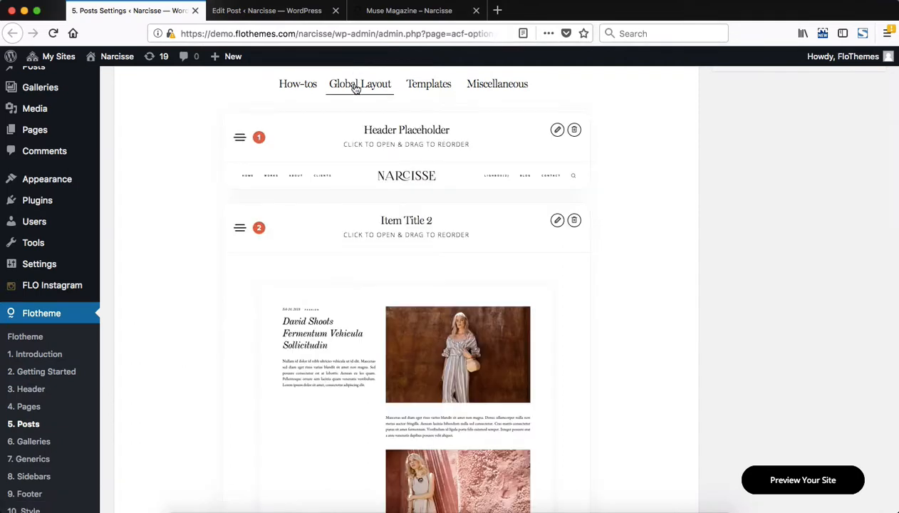
{"action": "left_click", "coordinate": [428, 83]}
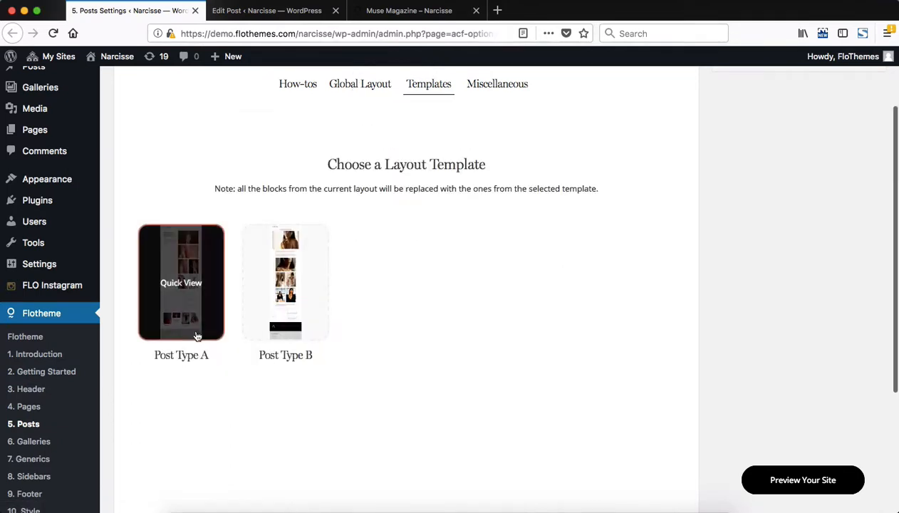
{"action": "scroll", "coordinate": [213, 312], "scroll_direction": "up", "scroll_amount": 3}
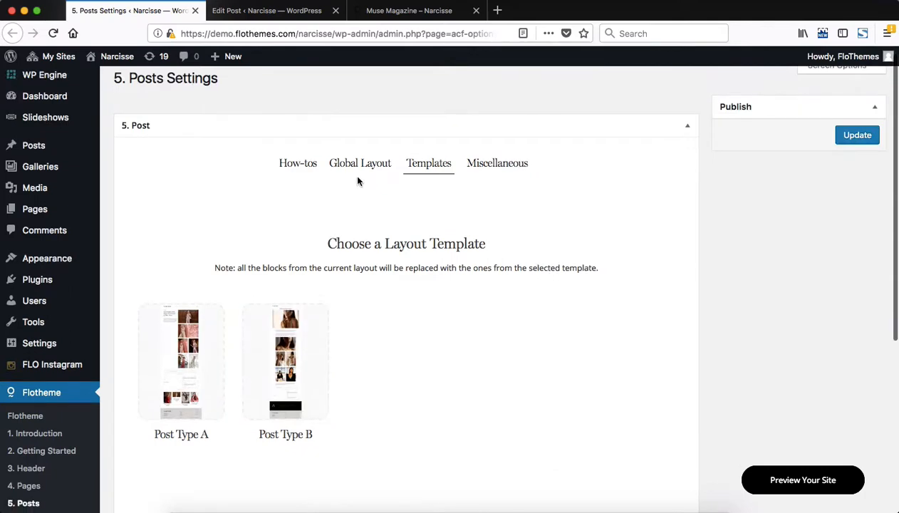
Return to the global layout and examine its block order from the header placeholder down to the footer placeholder.
{"action": "left_click", "coordinate": [355, 173]}
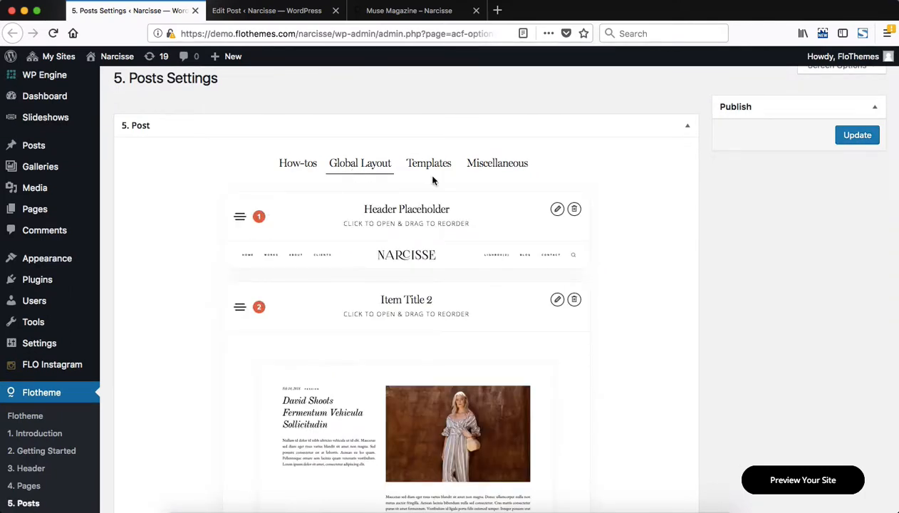
{"action": "scroll", "coordinate": [432, 180], "scroll_direction": "down", "scroll_amount": 10}
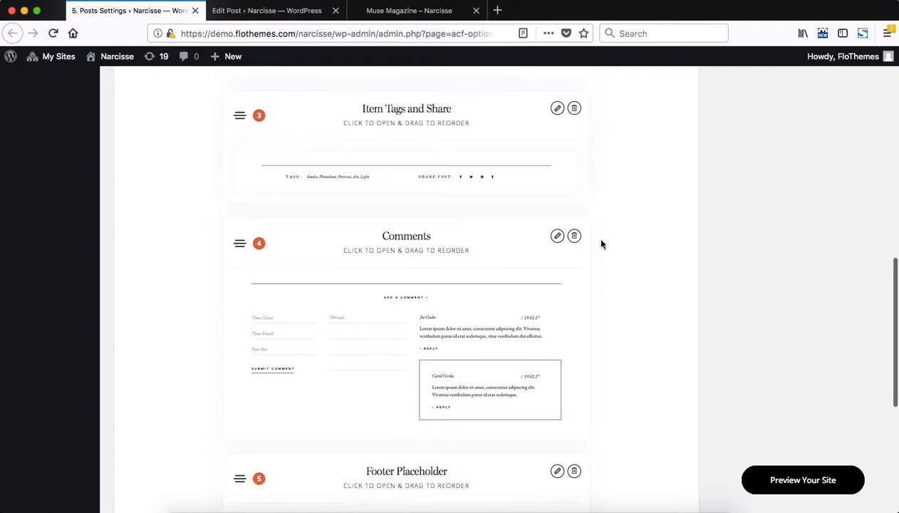
{"action": "scroll", "coordinate": [601, 244], "scroll_direction": "down", "scroll_amount": 3}
{"action": "scroll", "coordinate": [600, 245], "scroll_direction": "up", "scroll_amount": 4}
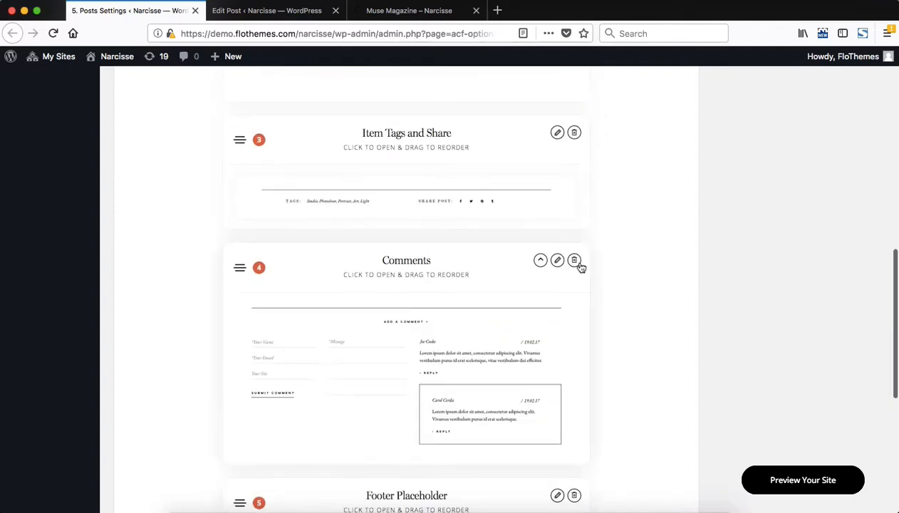
{"action": "scroll", "coordinate": [668, 362], "scroll_direction": "up", "scroll_amount": 3}
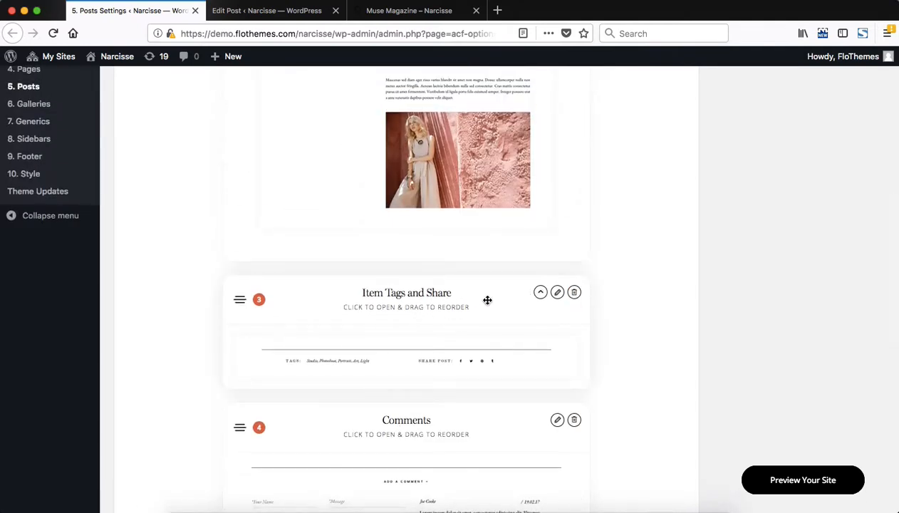
{"action": "scroll", "coordinate": [602, 366], "scroll_direction": "up", "scroll_amount": 8}
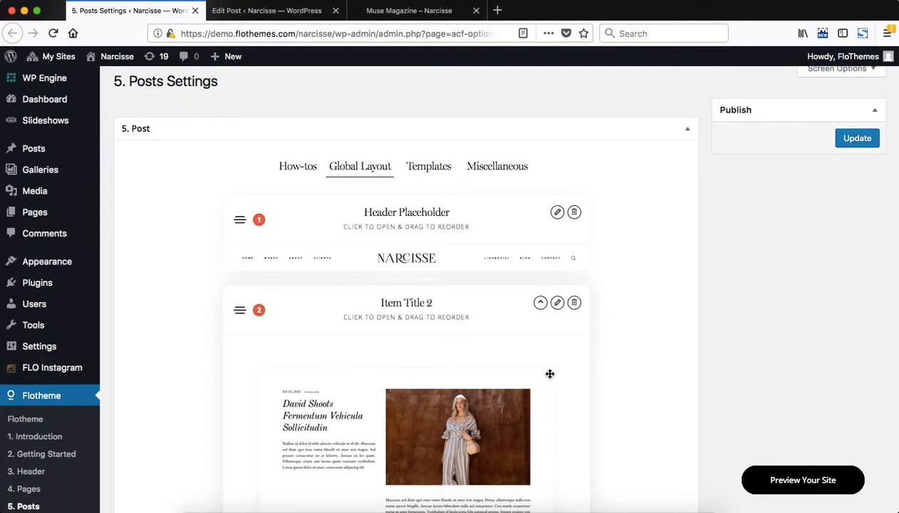
{"action": "scroll", "coordinate": [550, 373], "scroll_direction": "down", "scroll_amount": 15}
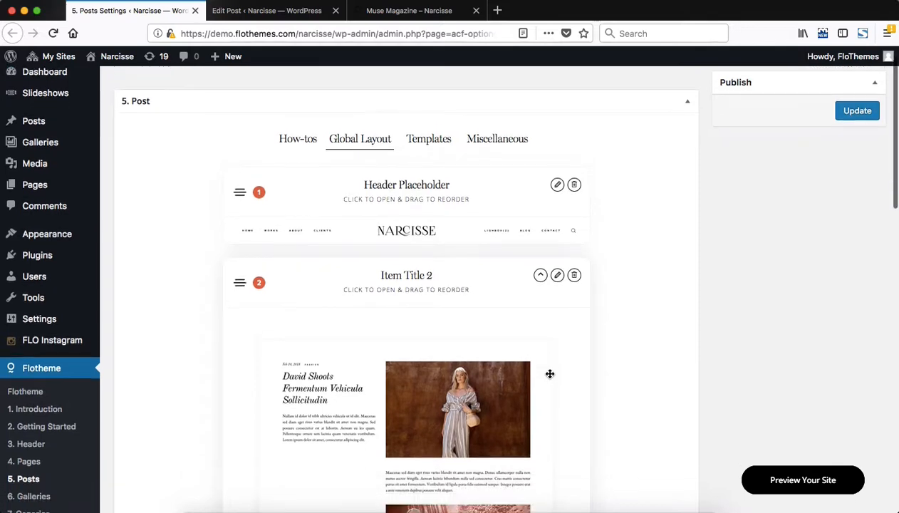
{"action": "scroll", "coordinate": [549, 373], "scroll_direction": "down", "scroll_amount": 4}
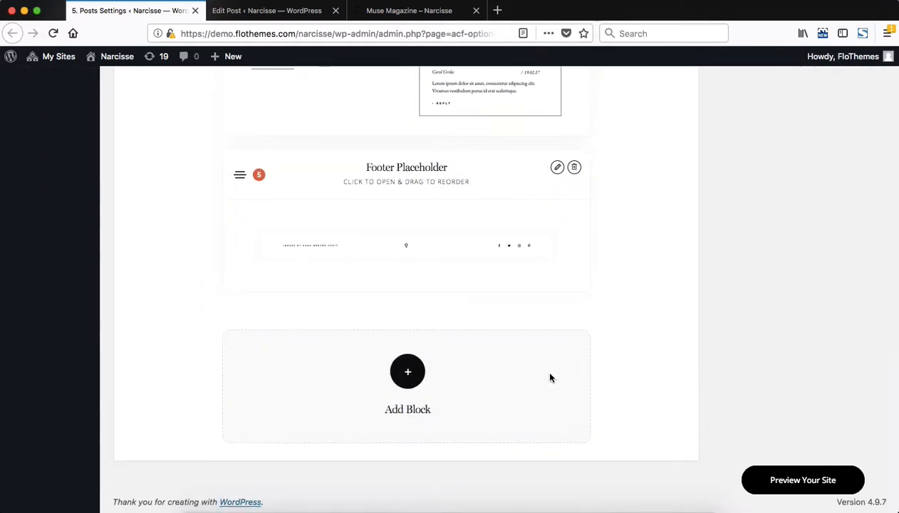
Open the block library for adding a block, browse the available blocks, and close it without adding one.
{"action": "left_click", "coordinate": [396, 375]}
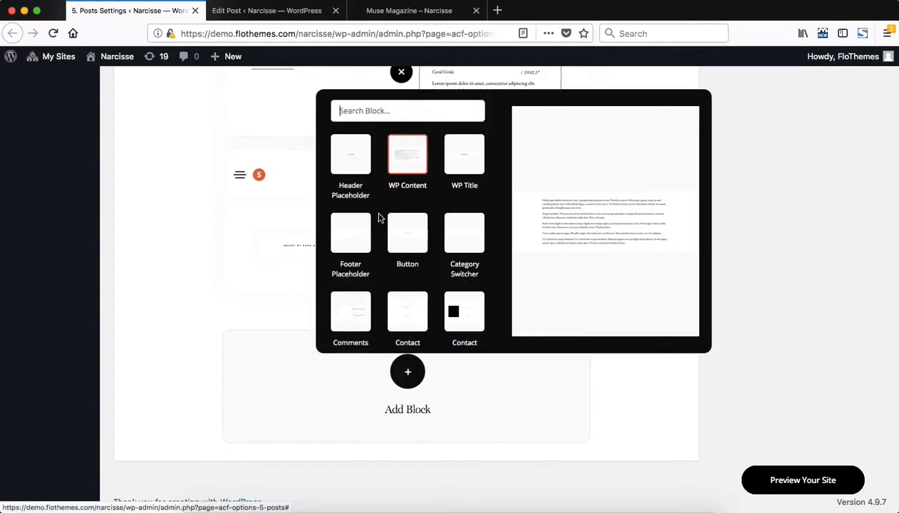
{"action": "scroll", "coordinate": [423, 279], "scroll_direction": "down", "scroll_amount": 1}
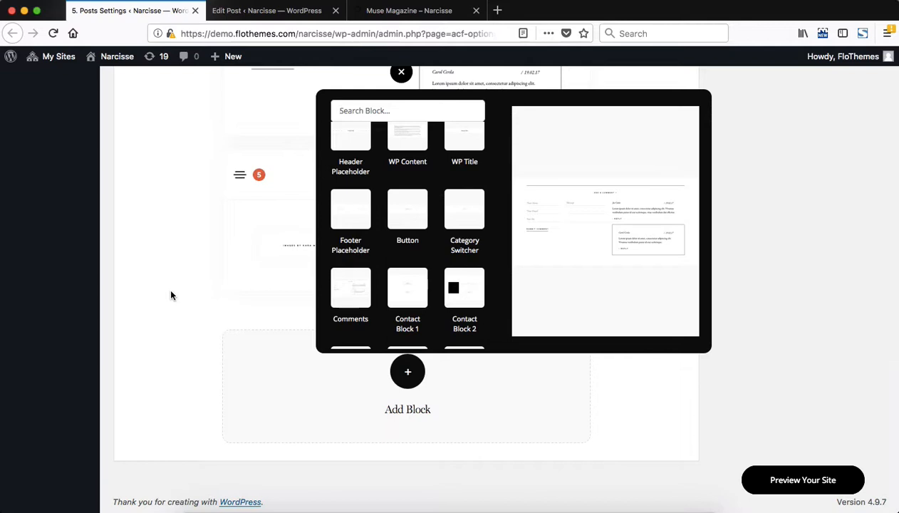
{"action": "left_click", "coordinate": [401, 72]}
{"action": "scroll", "coordinate": [676, 298], "scroll_direction": "up", "scroll_amount": 15}
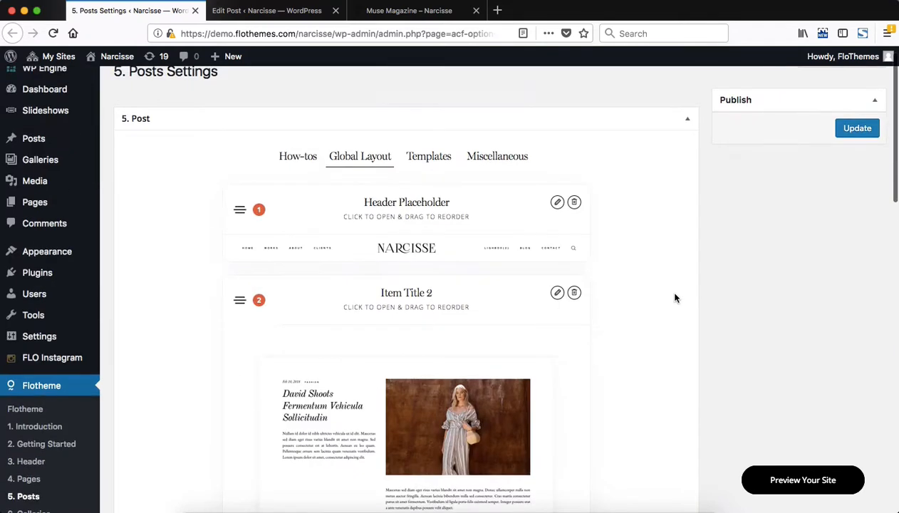
Open the Item Title 2 block and examine its specific title, date, category and excerpt display and font options.
{"action": "scroll", "coordinate": [675, 298], "scroll_direction": "down", "scroll_amount": 5}
{"action": "scroll", "coordinate": [675, 298], "scroll_direction": "up", "scroll_amount": 5}
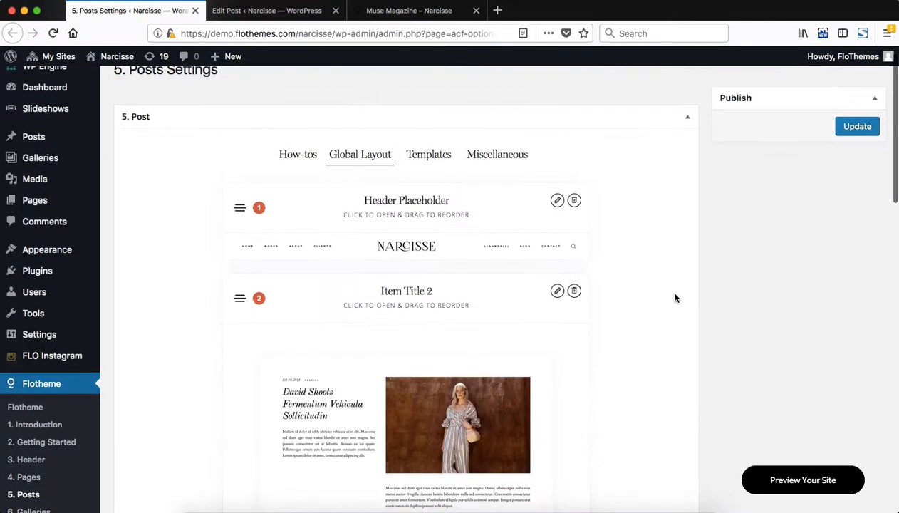
{"action": "left_click", "coordinate": [314, 299]}
{"action": "scroll", "coordinate": [612, 195], "scroll_direction": "down", "scroll_amount": 4}
{"action": "scroll", "coordinate": [614, 196], "scroll_direction": "down", "scroll_amount": 8}
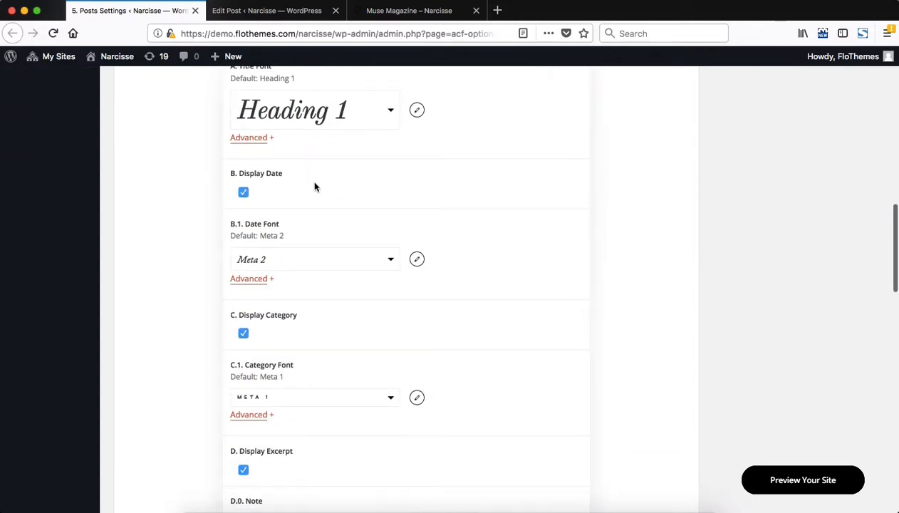
{"action": "scroll", "coordinate": [315, 186], "scroll_direction": "down", "scroll_amount": 2}
{"action": "scroll", "coordinate": [284, 235], "scroll_direction": "up", "scroll_amount": 2}
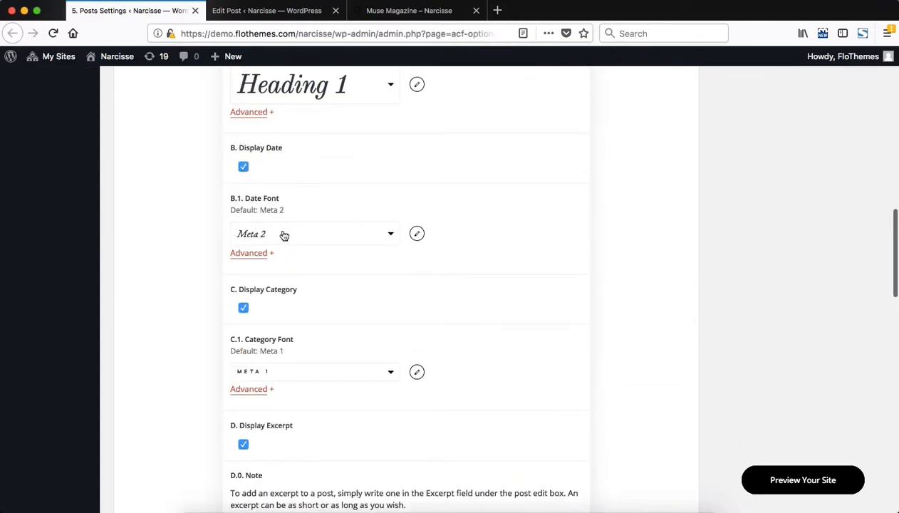
{"action": "scroll", "coordinate": [311, 271], "scroll_direction": "down", "scroll_amount": 6}
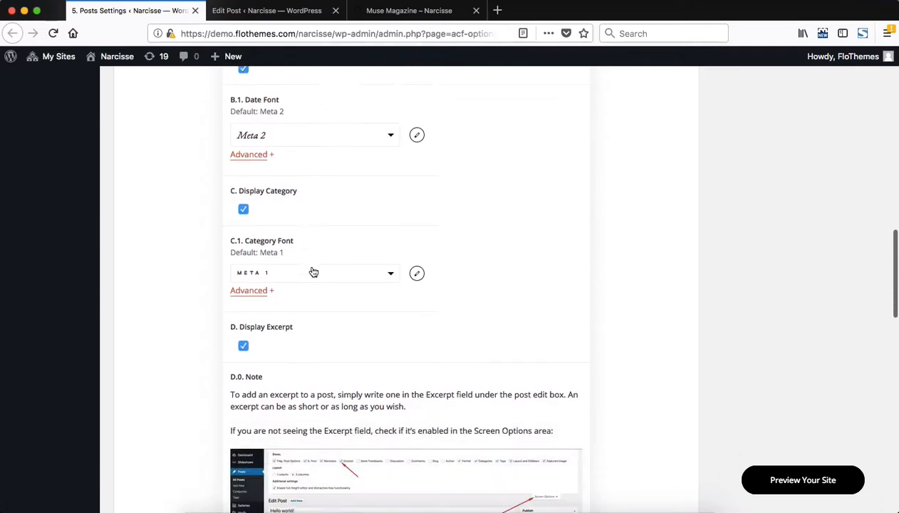
{"action": "scroll", "coordinate": [311, 271], "scroll_direction": "down", "scroll_amount": 5}
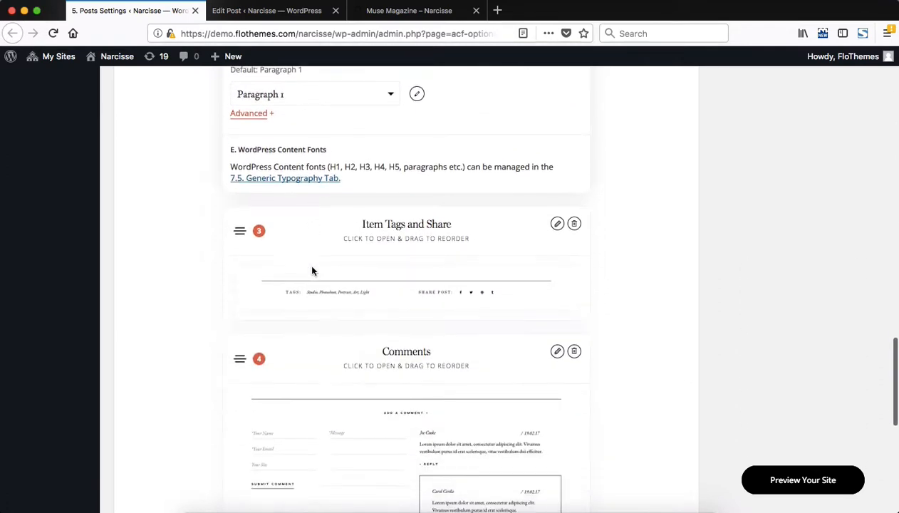
{"action": "scroll", "coordinate": [430, 267], "scroll_direction": "up", "scroll_amount": 4}
{"action": "scroll", "coordinate": [432, 275], "scroll_direction": "up", "scroll_amount": 15}
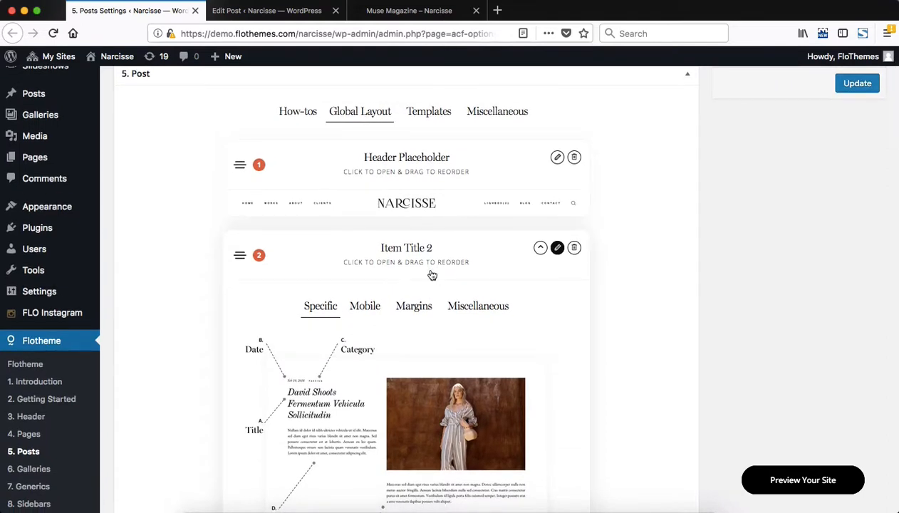
Review the Item Title 2 block's mobile, margin and miscellaneous settings, return to its specific settings, and collapse the block.
{"action": "left_click", "coordinate": [364, 304]}
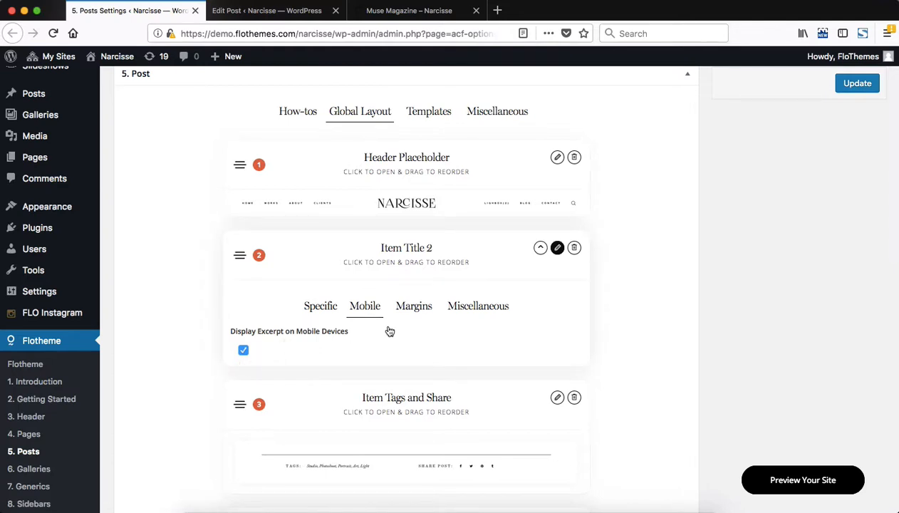
{"action": "left_click", "coordinate": [415, 308]}
{"action": "scroll", "coordinate": [419, 314], "scroll_direction": "down", "scroll_amount": 1}
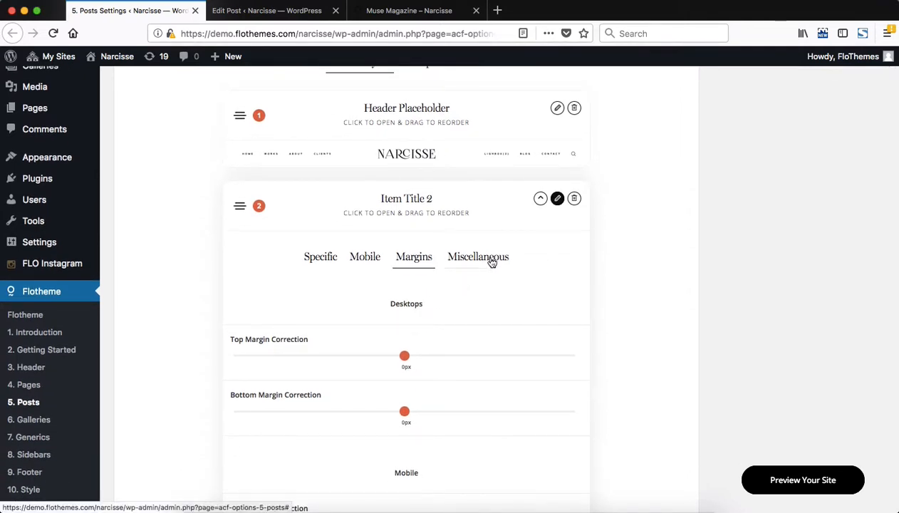
{"action": "left_click", "coordinate": [462, 258]}
{"action": "scroll", "coordinate": [463, 263], "scroll_direction": "down", "scroll_amount": 4}
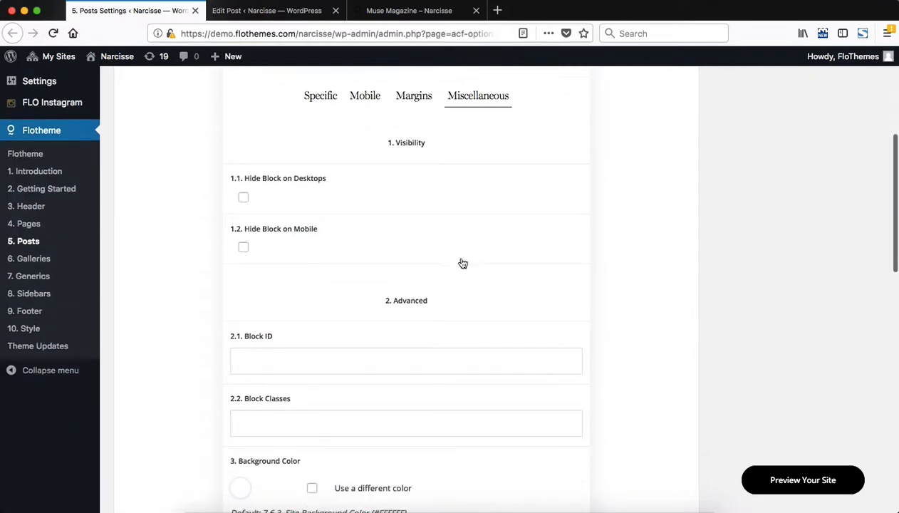
{"action": "scroll", "coordinate": [381, 278], "scroll_direction": "down", "scroll_amount": 1}
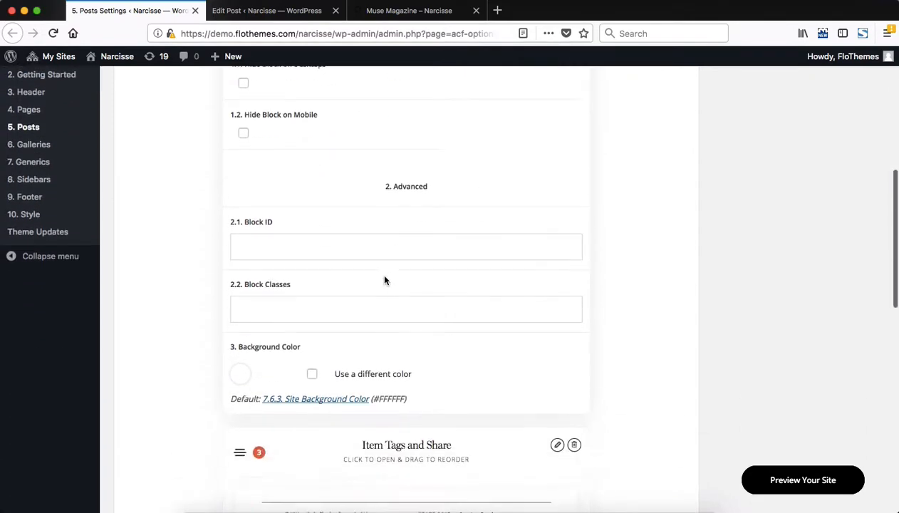
{"action": "scroll", "coordinate": [385, 279], "scroll_direction": "up", "scroll_amount": 5}
{"action": "left_click", "coordinate": [320, 248]}
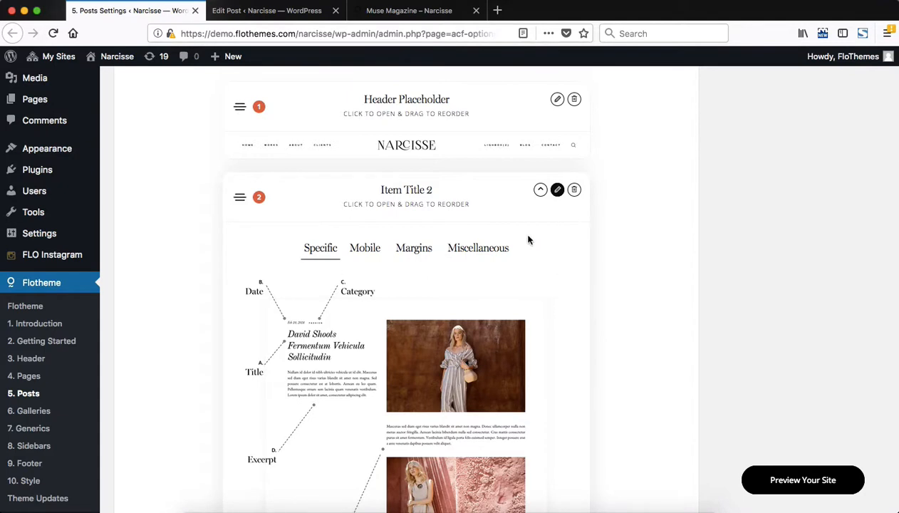
{"action": "left_click", "coordinate": [344, 196]}
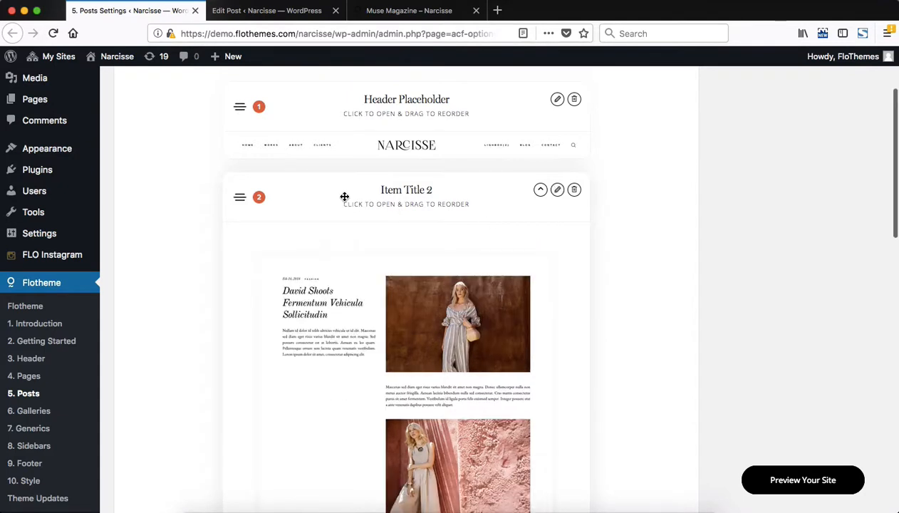
Switch to editing the Muse Magazine post and examine its content, custom layout option and excerpt.
{"action": "left_click", "coordinate": [251, 12]}
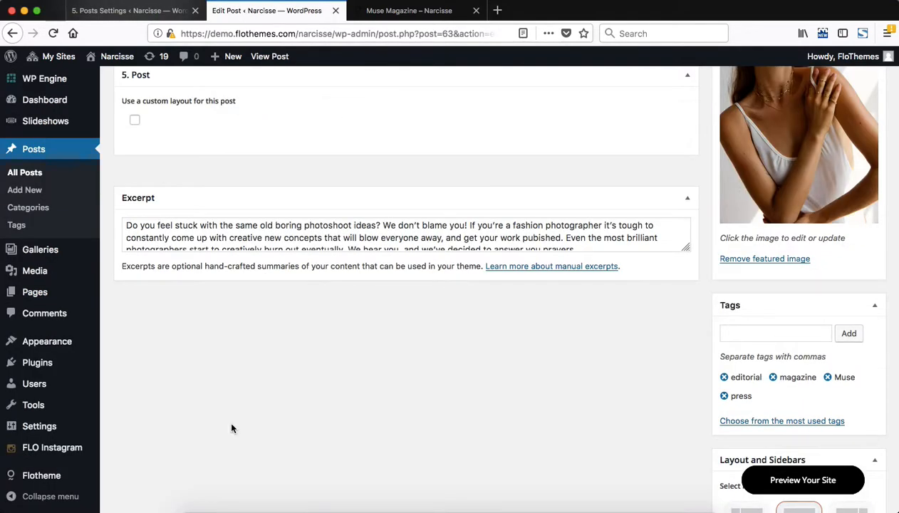
{"action": "scroll", "coordinate": [232, 428], "scroll_direction": "up", "scroll_amount": 15}
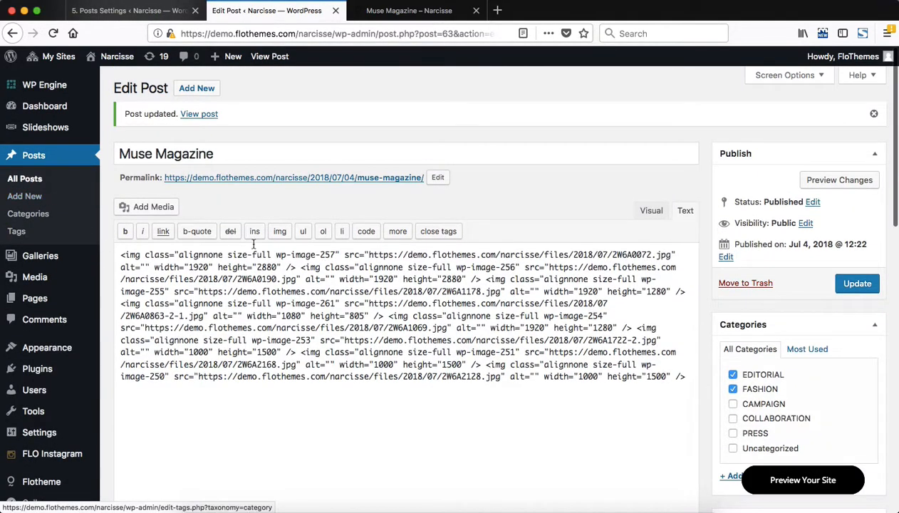
{"action": "scroll", "coordinate": [253, 244], "scroll_direction": "down", "scroll_amount": 10}
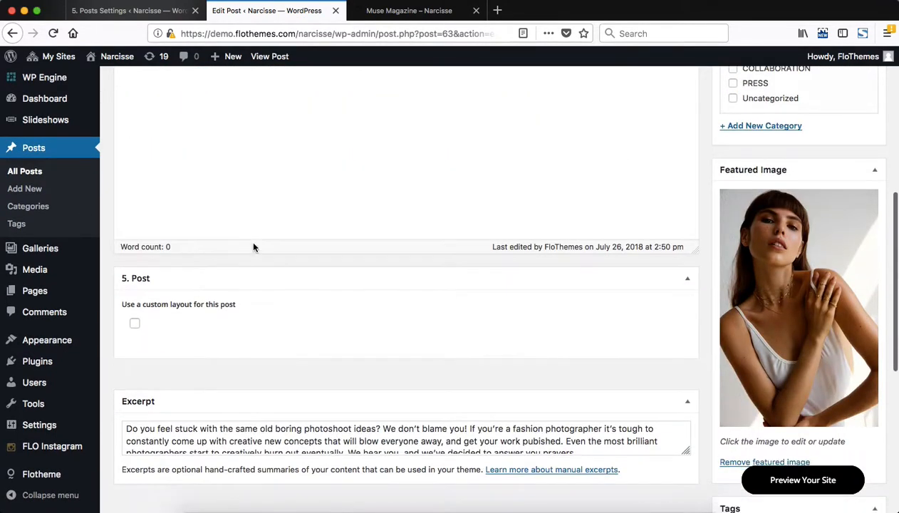
Compare the global layout in the Posts Settings with the custom layout option in the Muse Magazine post.
{"action": "left_click", "coordinate": [171, 11]}
{"action": "scroll", "coordinate": [299, 188], "scroll_direction": "down", "scroll_amount": 4}
{"action": "scroll", "coordinate": [298, 189], "scroll_direction": "up", "scroll_amount": 4}
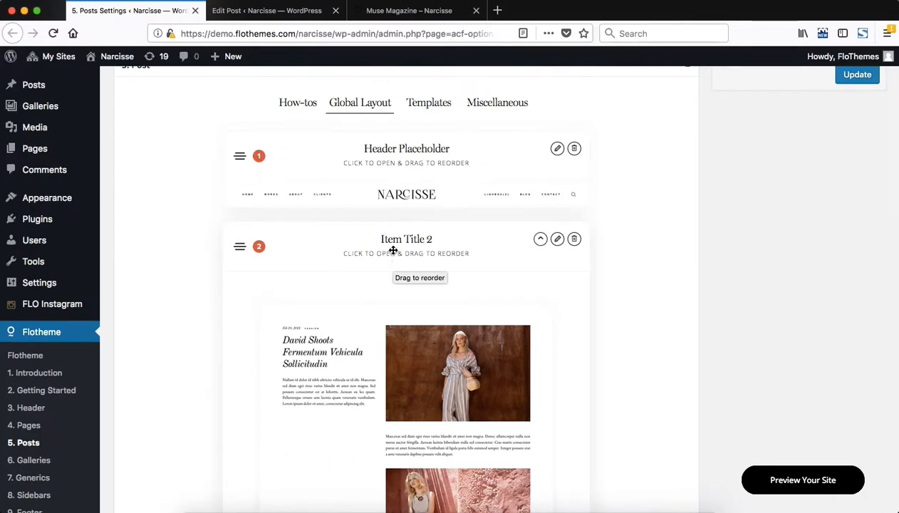
{"action": "left_click", "coordinate": [290, 14]}
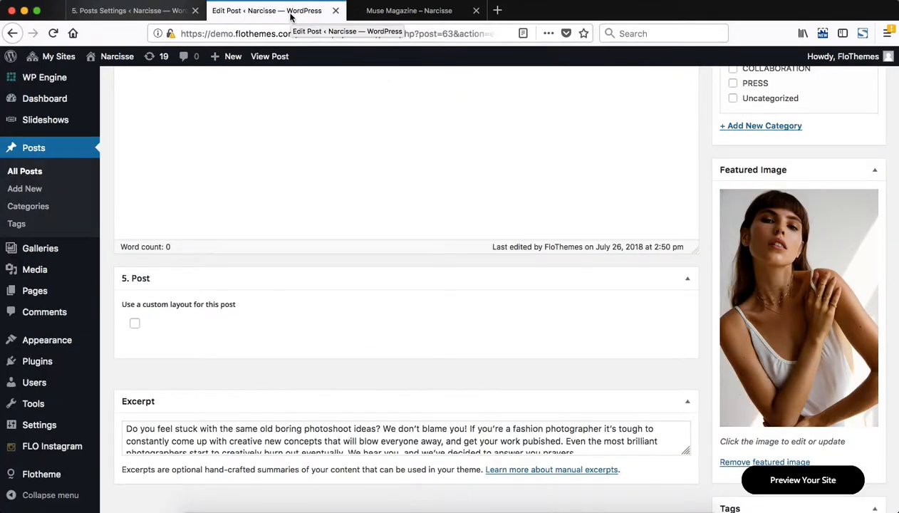
{"action": "scroll", "coordinate": [311, 246], "scroll_direction": "up", "scroll_amount": 3}
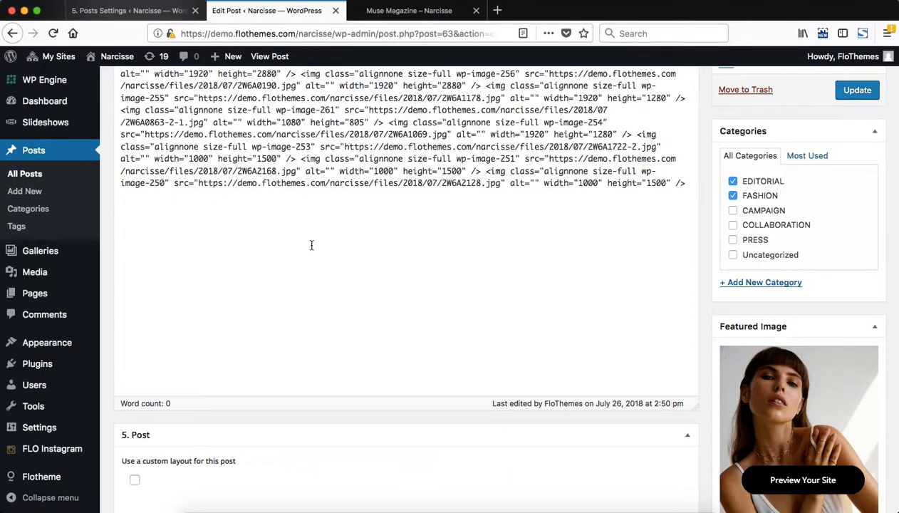
{"action": "scroll", "coordinate": [311, 245], "scroll_direction": "down", "scroll_amount": 2}
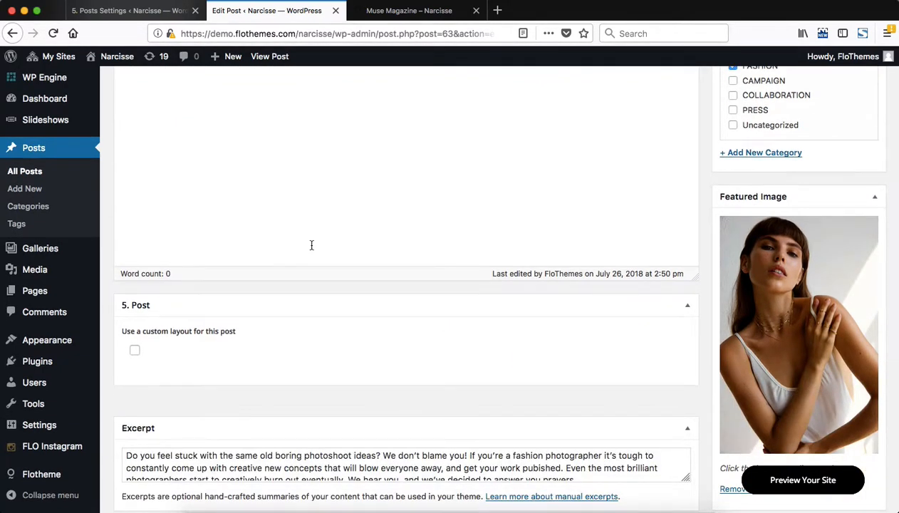
{"action": "scroll", "coordinate": [312, 245], "scroll_direction": "down", "scroll_amount": 1}
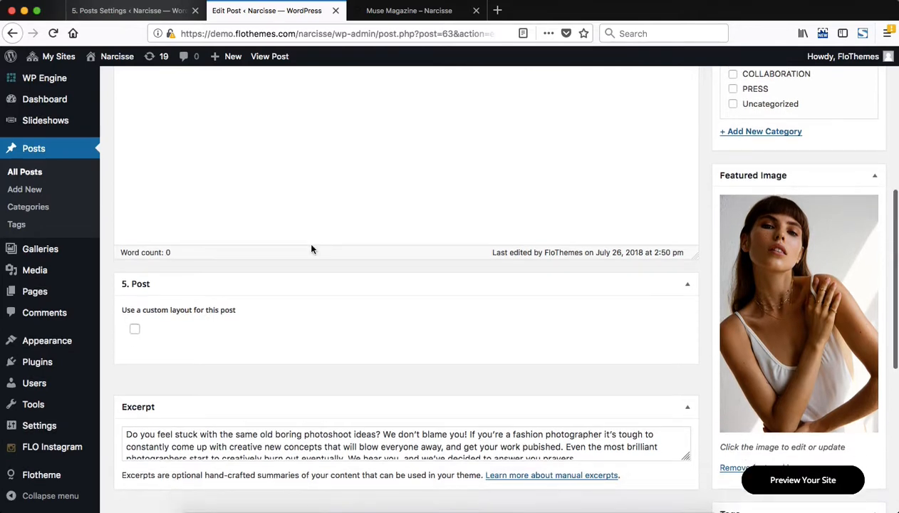
Enable the custom layout for the Muse Magazine post and compare its blocks with the global layout.
{"action": "left_click", "coordinate": [135, 330]}
{"action": "scroll", "coordinate": [259, 264], "scroll_direction": "down", "scroll_amount": 5}
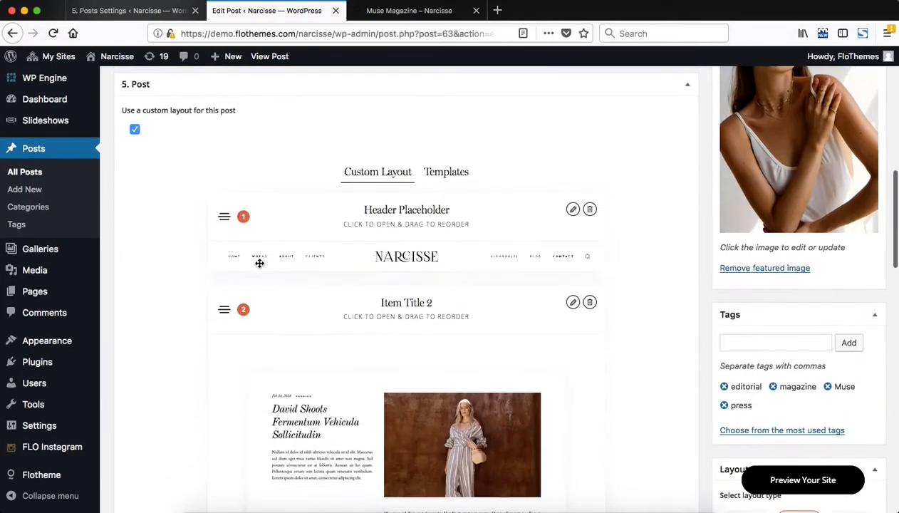
{"action": "scroll", "coordinate": [453, 183], "scroll_direction": "down", "scroll_amount": 5}
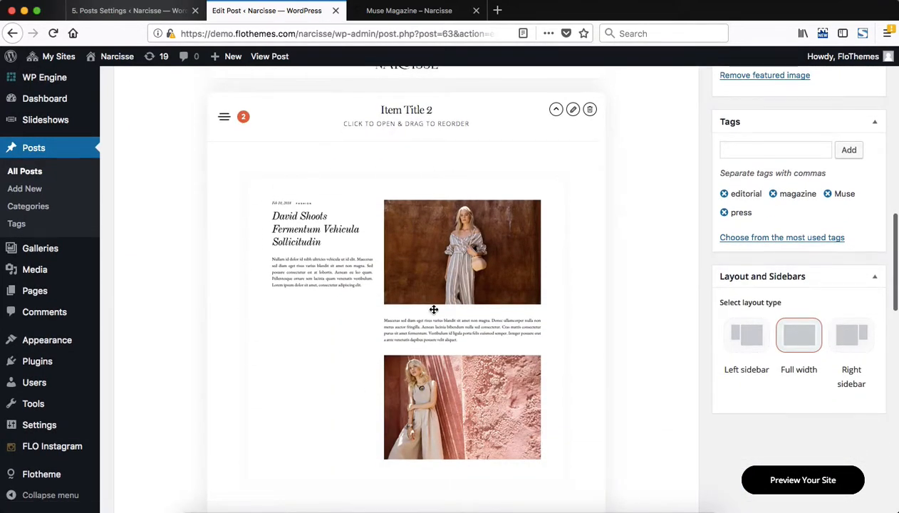
{"action": "scroll", "coordinate": [432, 307], "scroll_direction": "down", "scroll_amount": 5}
{"action": "key", "text": "ctrl+shift+Tab"}
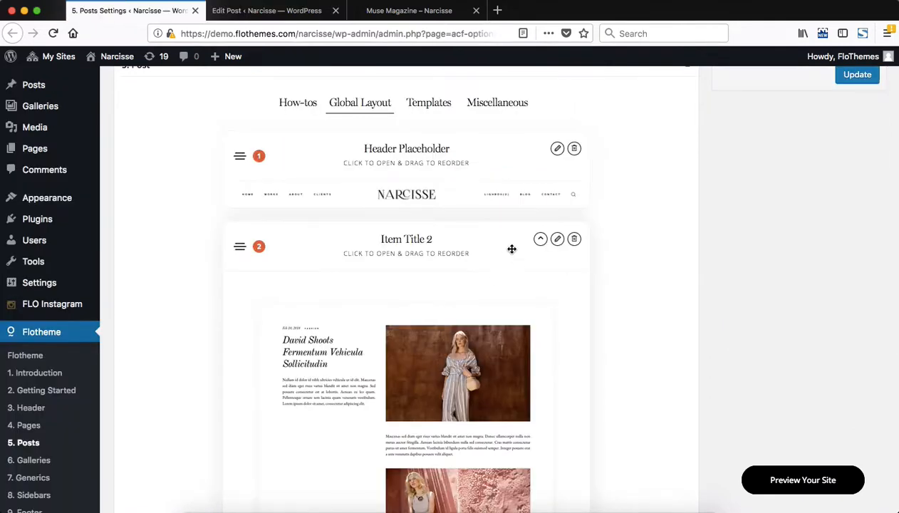
{"action": "key", "text": "ctrl+Tab"}
{"action": "scroll", "coordinate": [526, 247], "scroll_direction": "down", "scroll_amount": 10}
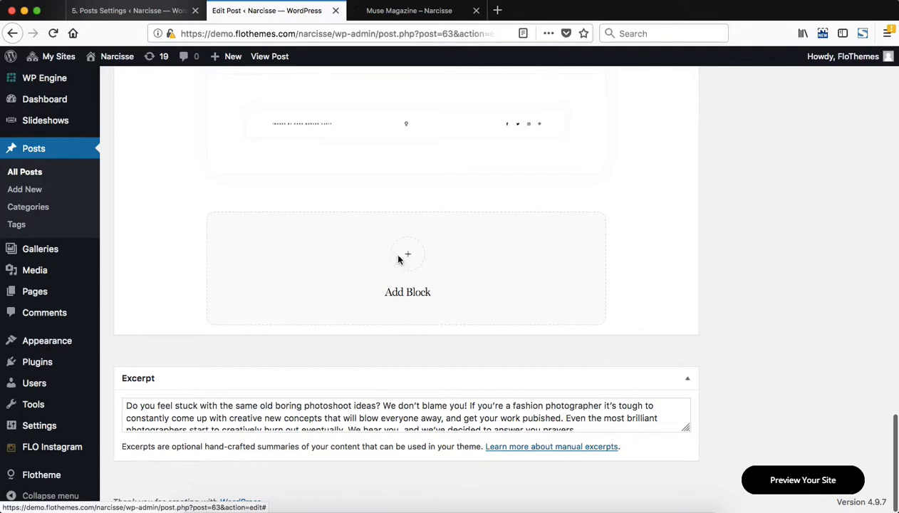
Open the block library for the post's custom layout, close it without adding a block, and review the layout's existing blocks.
{"action": "left_click", "coordinate": [403, 256]}
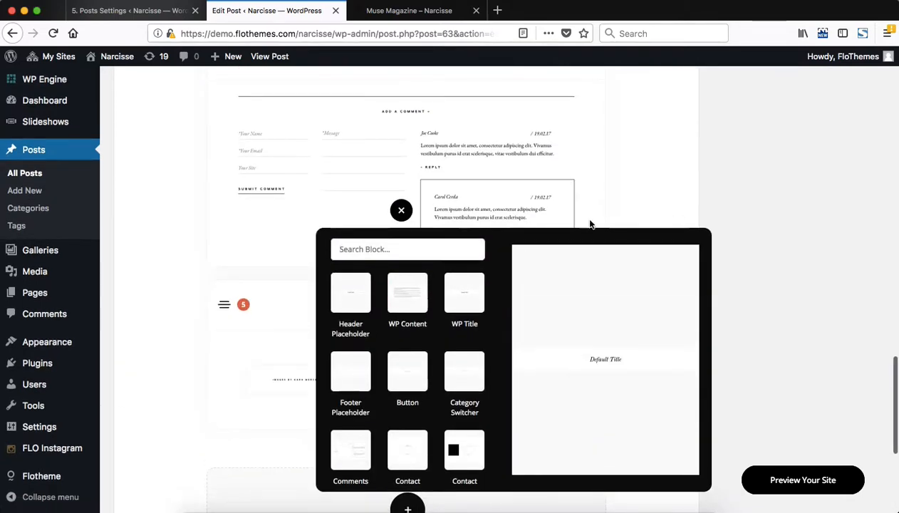
{"action": "left_click", "coordinate": [401, 210]}
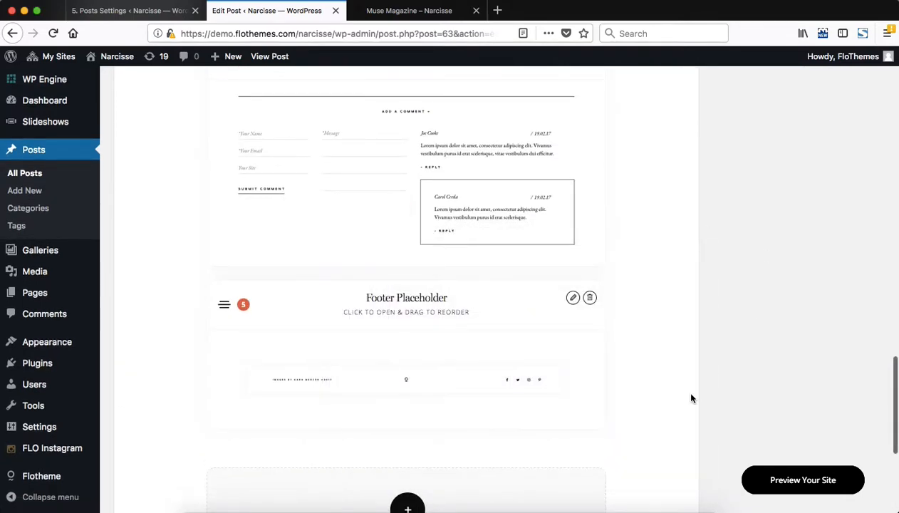
{"action": "scroll", "coordinate": [690, 398], "scroll_direction": "up", "scroll_amount": 15}
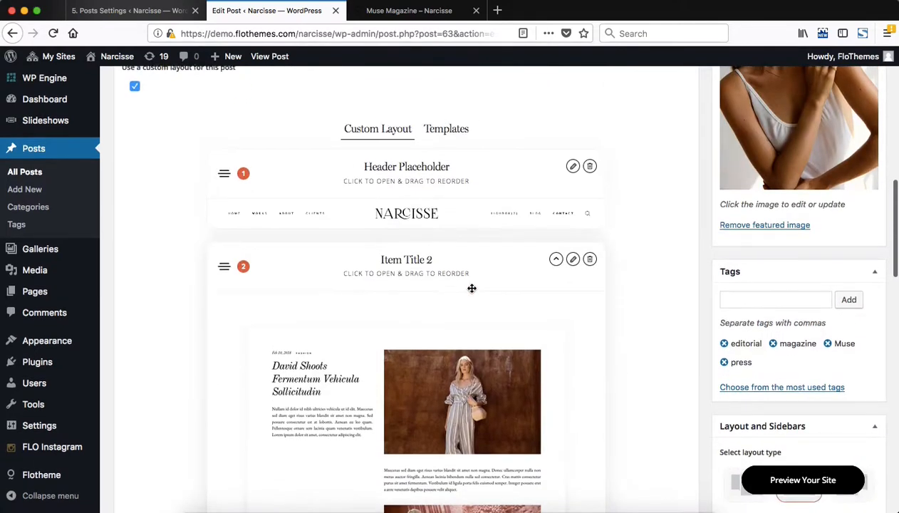
{"action": "scroll", "coordinate": [472, 288], "scroll_direction": "down", "scroll_amount": 1}
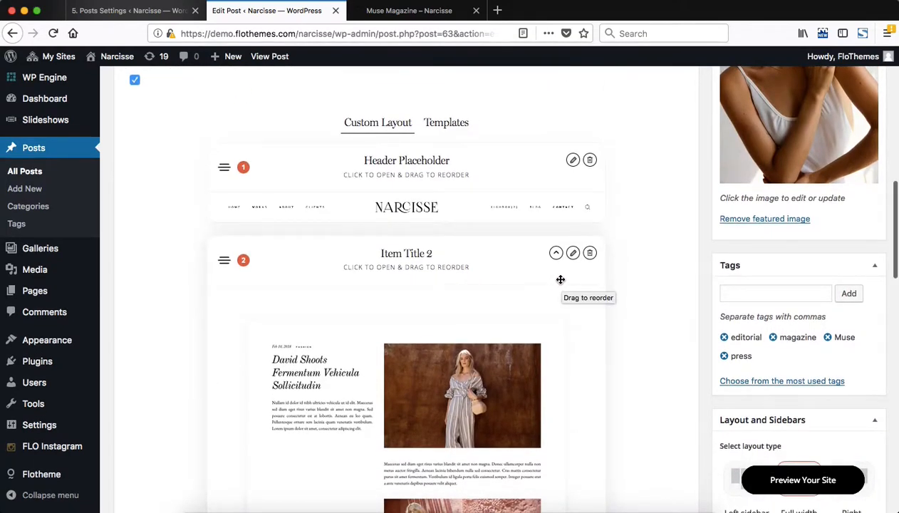
{"action": "scroll", "coordinate": [555, 300], "scroll_direction": "down", "scroll_amount": 10}
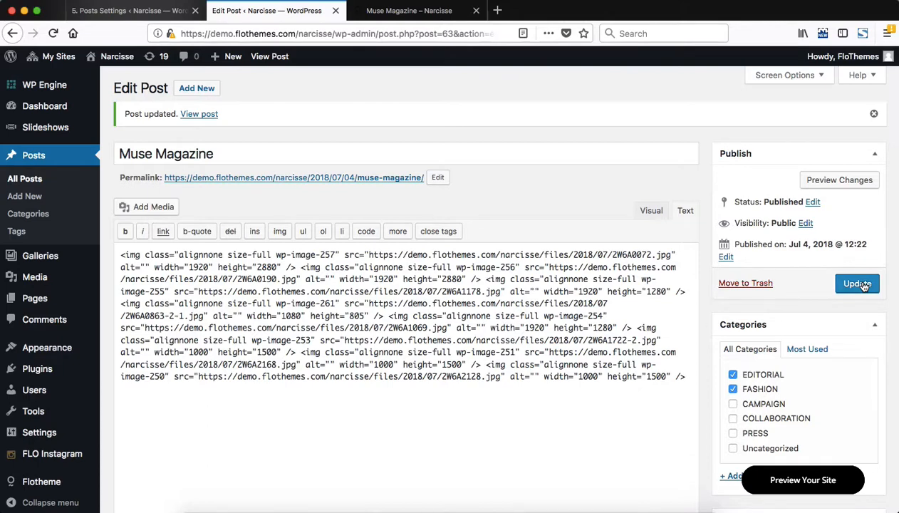
{"action": "scroll", "coordinate": [709, 322], "scroll_direction": "down", "scroll_amount": 3}
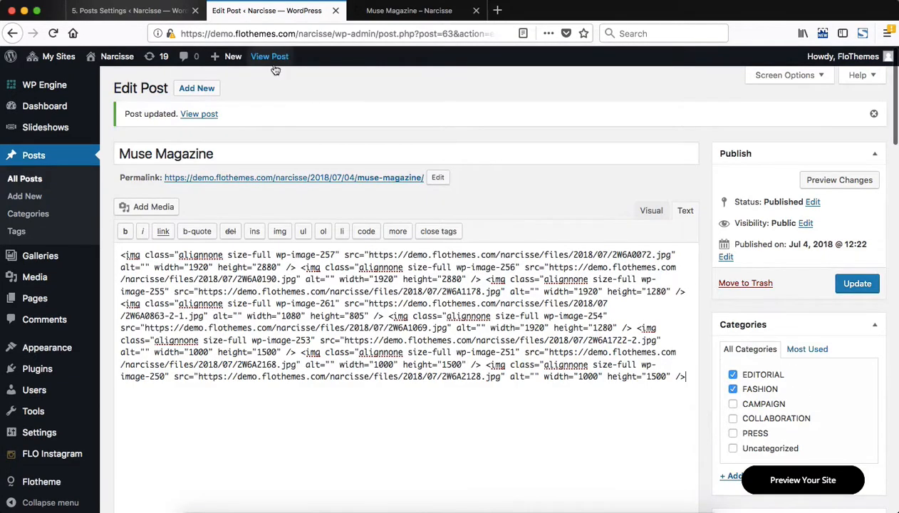
Switch to the published Muse Magazine page and examine its title, date, category and intro text.
{"action": "left_click", "coordinate": [401, 10]}
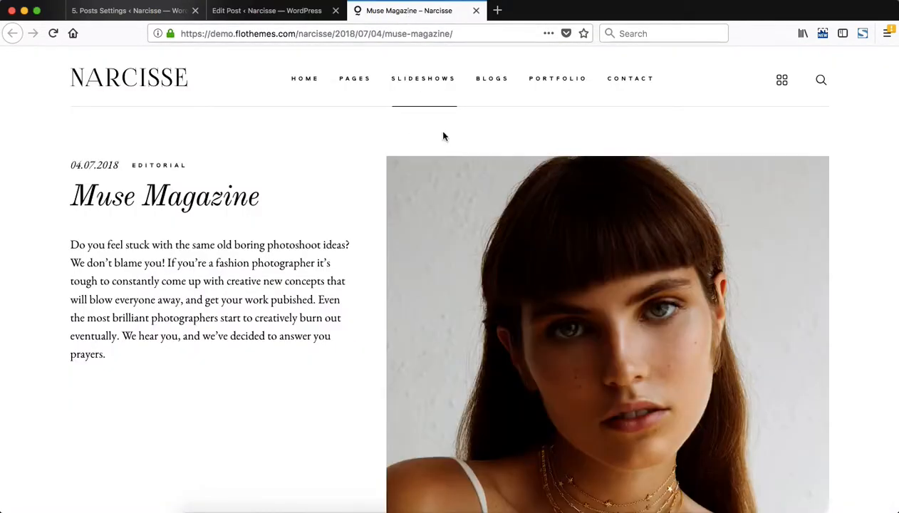
{"action": "scroll", "coordinate": [382, 237], "scroll_direction": "down", "scroll_amount": 1}
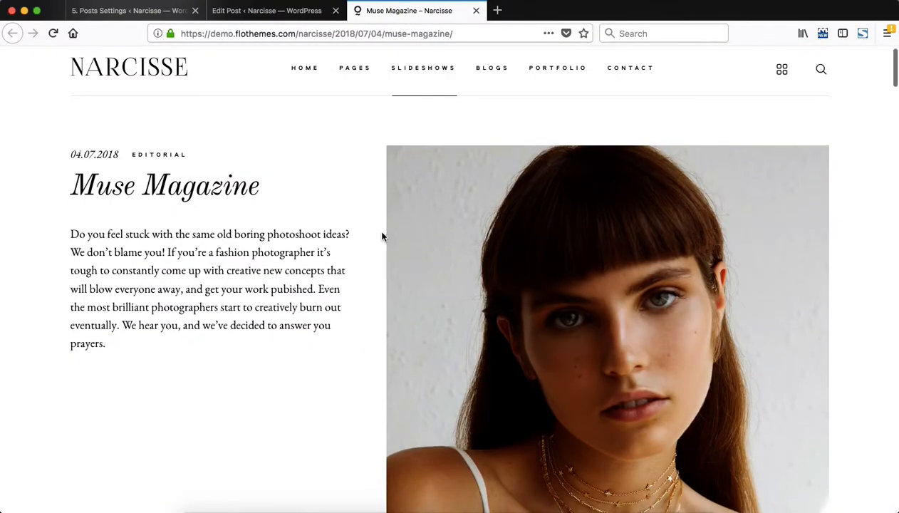
{"action": "double_click", "coordinate": [168, 289]}
Return to editing the Muse Magazine post and disable its custom layout.
{"action": "left_click", "coordinate": [246, 10]}
{"action": "scroll", "coordinate": [393, 163], "scroll_direction": "down", "scroll_amount": 10}
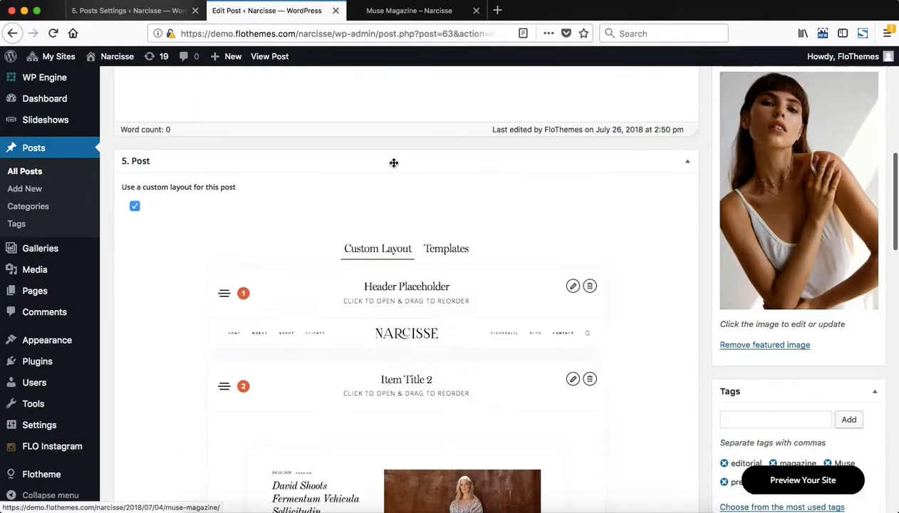
{"action": "scroll", "coordinate": [393, 163], "scroll_direction": "down", "scroll_amount": 4}
{"action": "scroll", "coordinate": [393, 162], "scroll_direction": "up", "scroll_amount": 5}
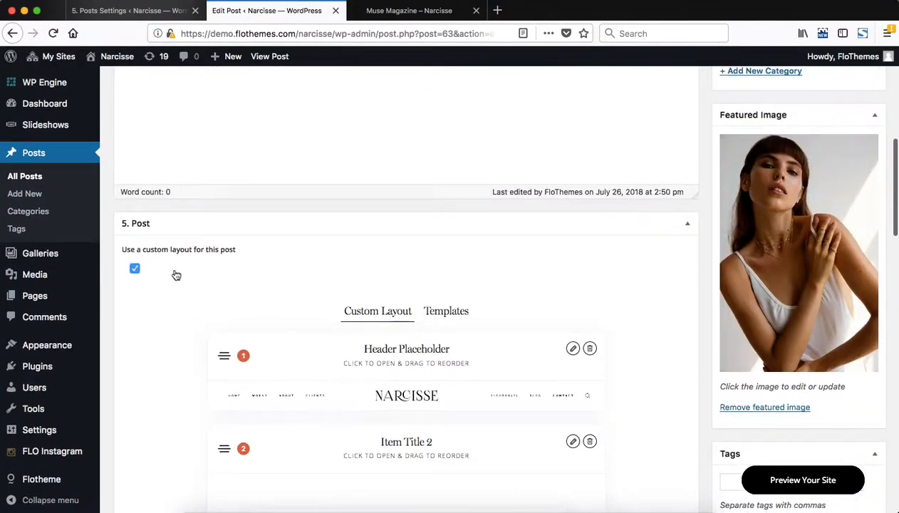
{"action": "left_click", "coordinate": [134, 271]}
{"action": "scroll", "coordinate": [192, 223], "scroll_direction": "down", "scroll_amount": 3}
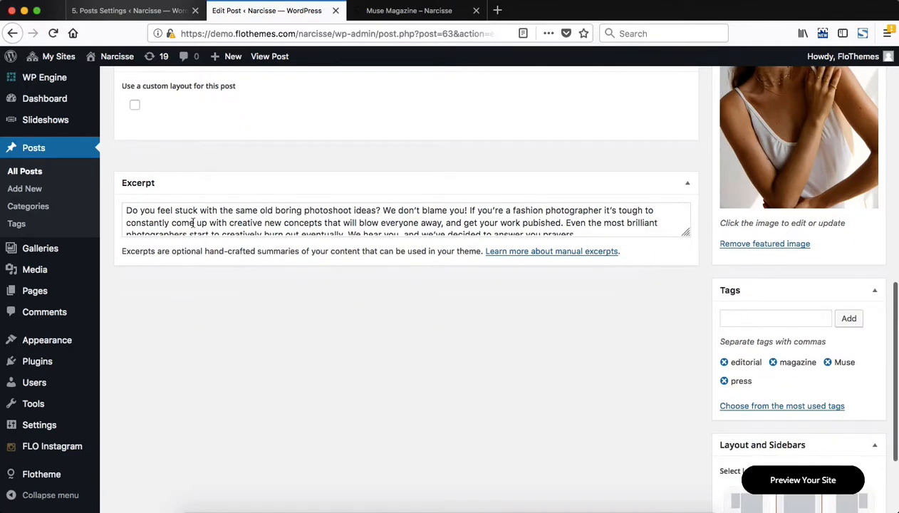
Enlarge the post's Excerpt box to show its full text and compare it with the intro text on the published page.
{"action": "triple_click", "coordinate": [247, 225]}
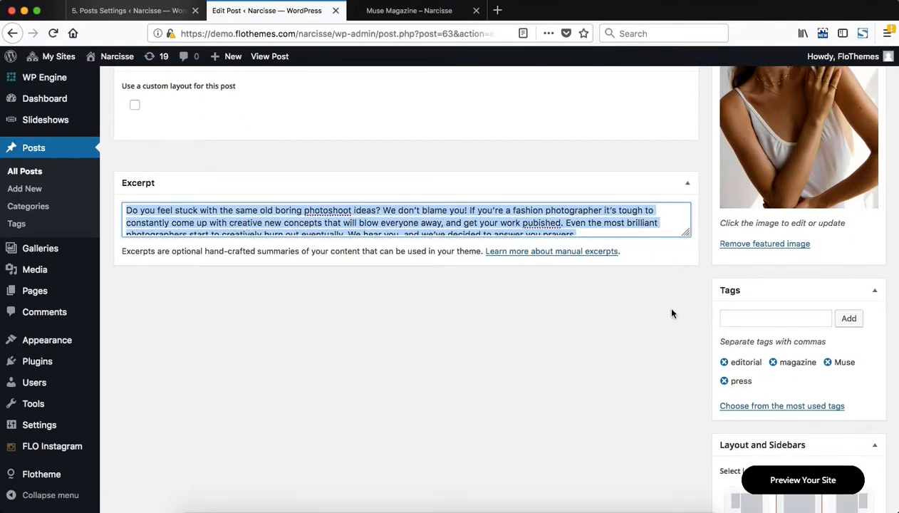
{"action": "left_click_drag", "start_coordinate": [688, 234], "coordinate": [686, 346]}
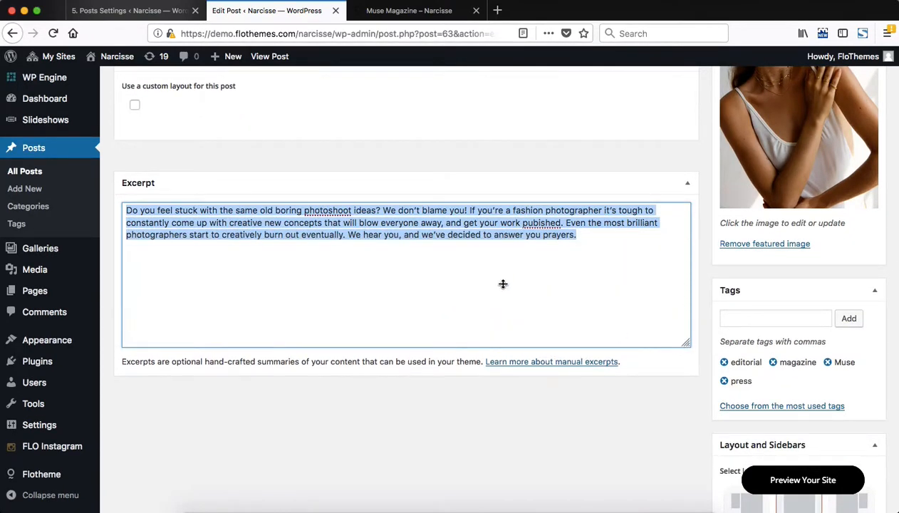
{"action": "left_click", "coordinate": [489, 280]}
{"action": "key", "text": "ctrl+Tab"}
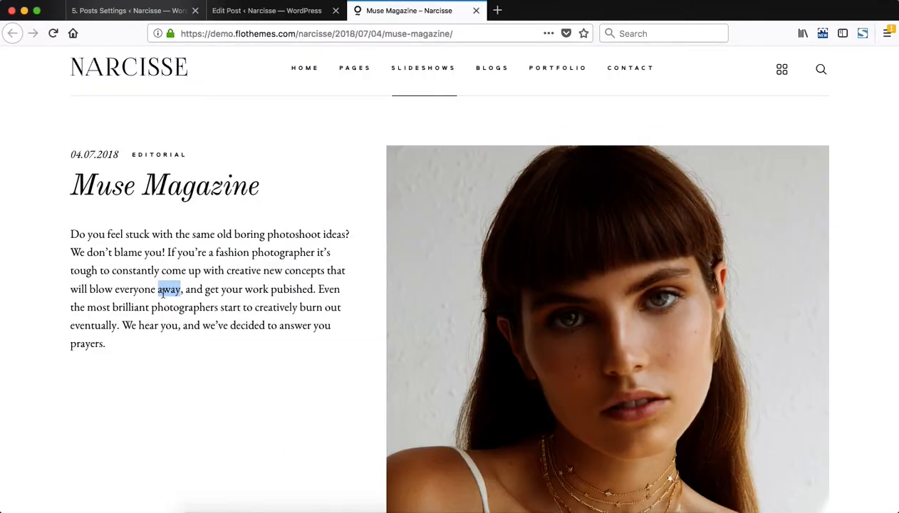
{"action": "key", "text": "ctrl+shift+Tab"}
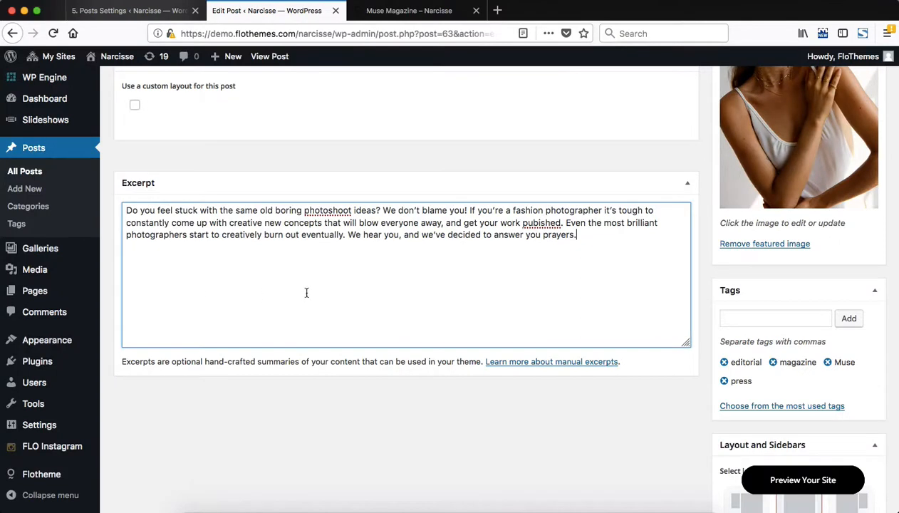
{"action": "key", "text": "ctrl+a"}
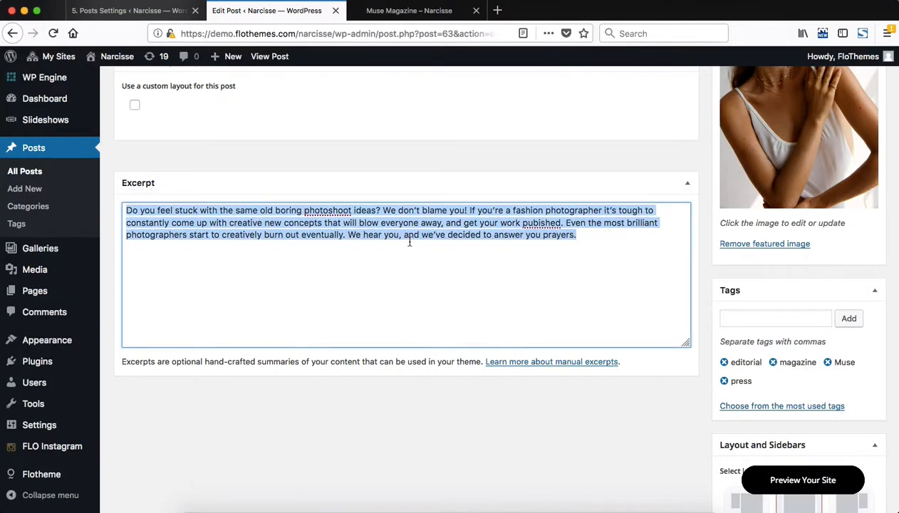
{"action": "key", "text": "ctrl+Tab"}
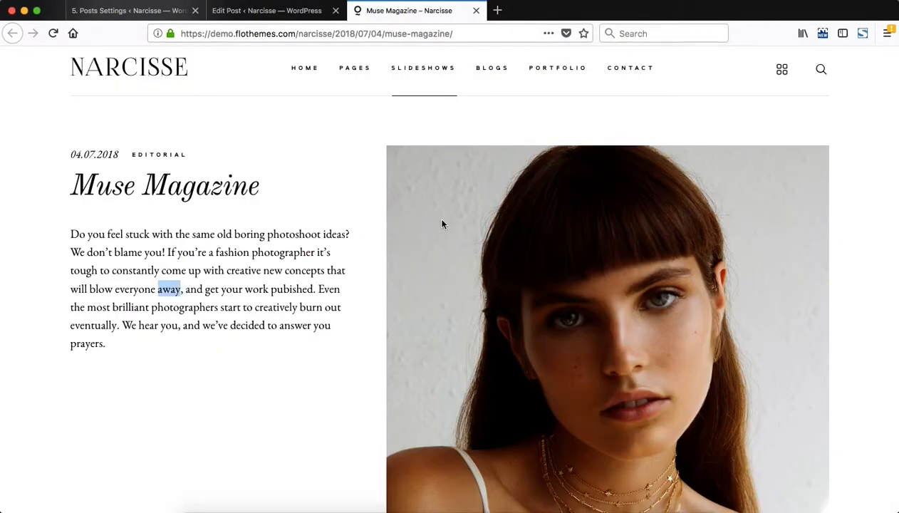
{"action": "scroll", "coordinate": [444, 224], "scroll_direction": "down", "scroll_amount": 2}
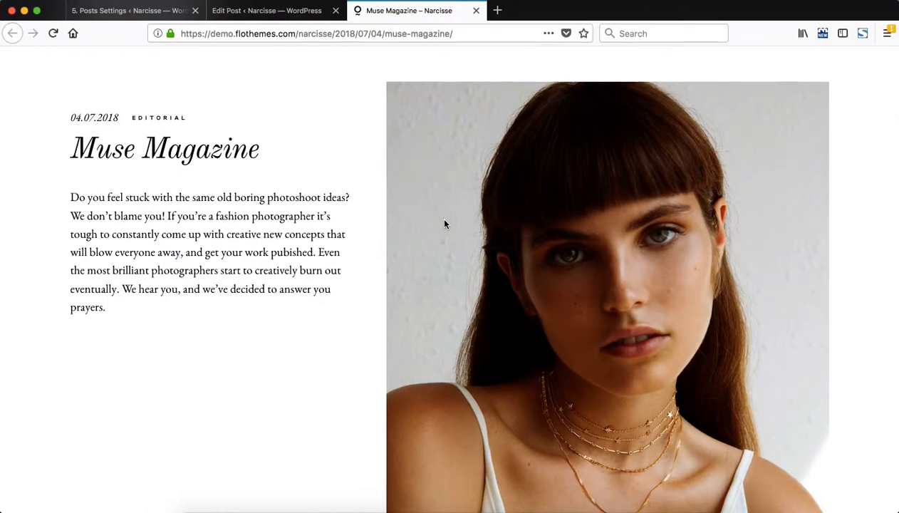
Examine the image code in the post's content and compare it with the images on the published page.
{"action": "key", "text": "ctrl+shift+Tab"}
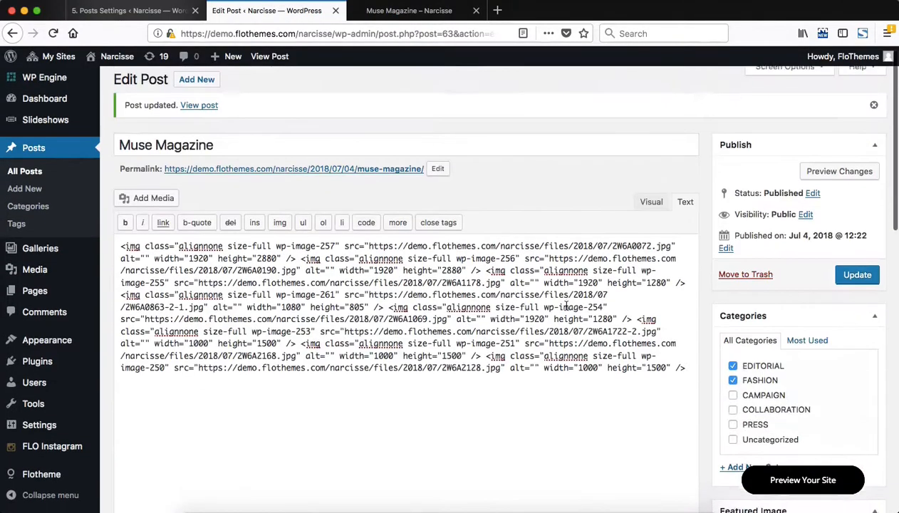
{"action": "scroll", "coordinate": [491, 277], "scroll_direction": "down", "scroll_amount": 5}
{"action": "key", "text": "shift+Left"}
{"action": "key", "text": "shift+Left"}
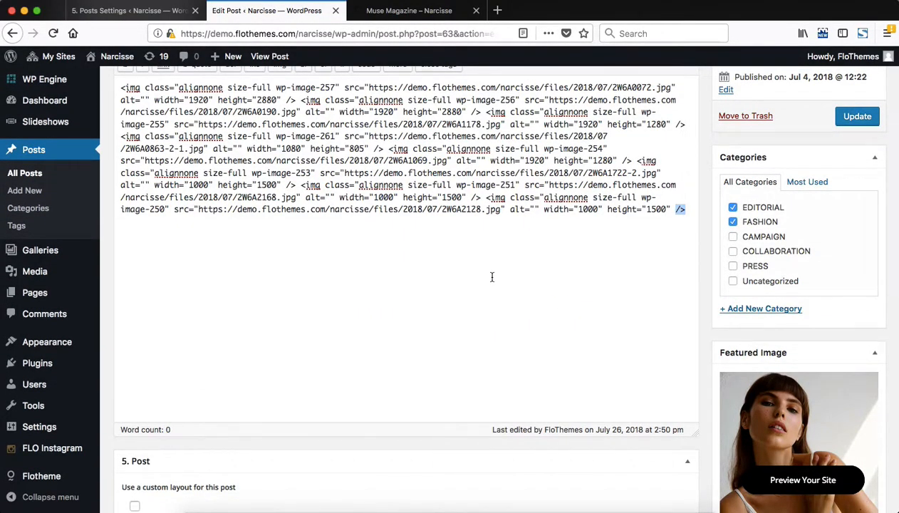
{"action": "key", "text": "ctrl+Tab"}
{"action": "scroll", "coordinate": [713, 259], "scroll_direction": "down", "scroll_amount": 5}
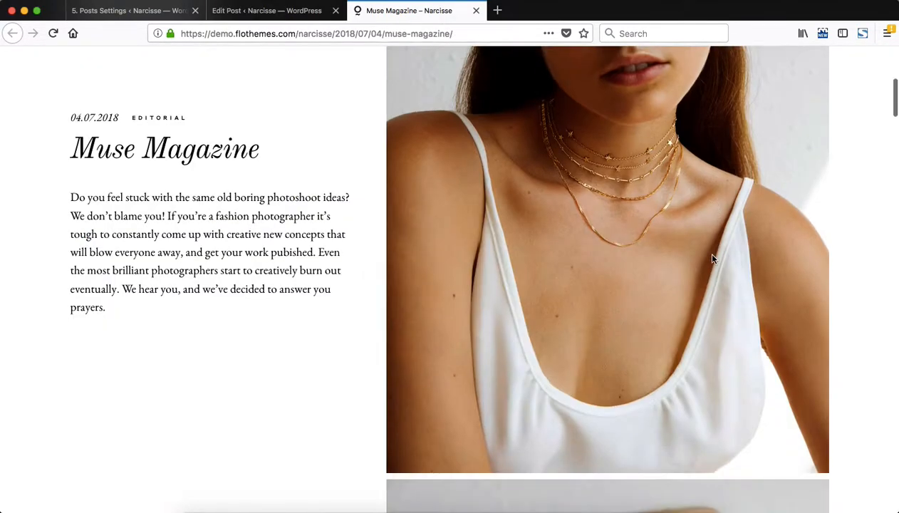
{"action": "scroll", "coordinate": [713, 258], "scroll_direction": "up", "scroll_amount": 6}
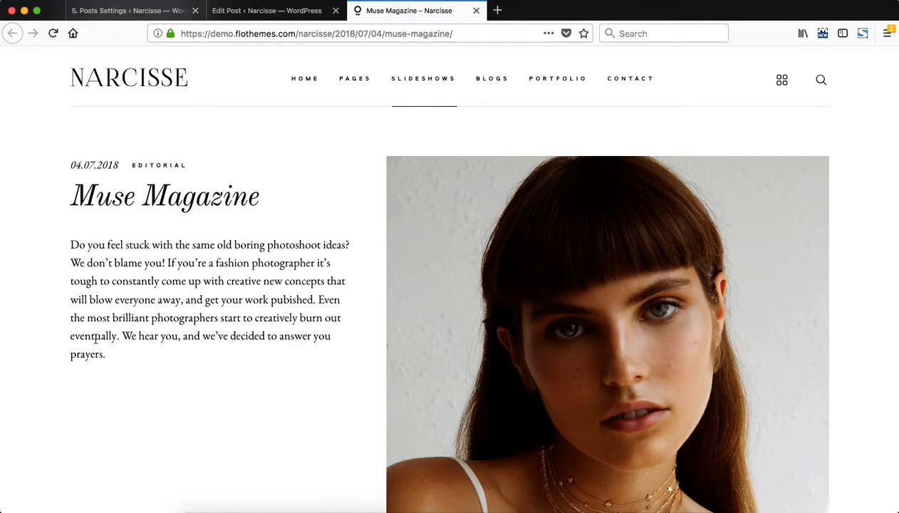
Return to editing the post, open its screen options, switch the Excerpt box off and back on, and close the options.
{"action": "key", "text": "ctrl+shift+Tab"}
{"action": "scroll", "coordinate": [221, 357], "scroll_direction": "down", "scroll_amount": 5}
{"action": "left_click", "coordinate": [303, 383]}
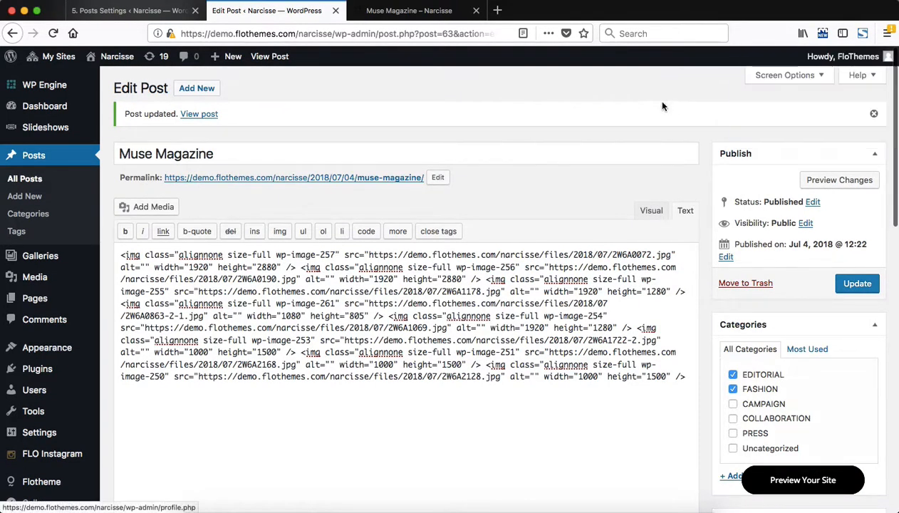
{"action": "left_click", "coordinate": [776, 75]}
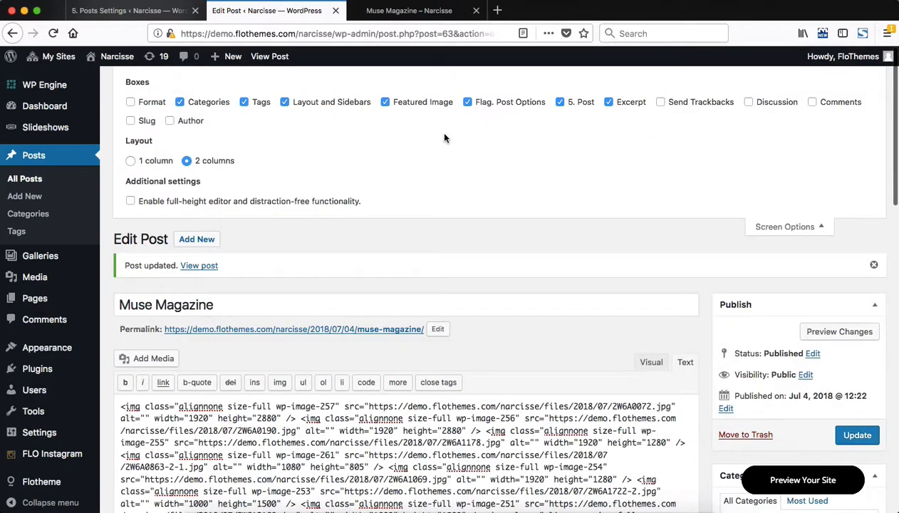
{"action": "left_click", "coordinate": [611, 105]}
{"action": "left_click", "coordinate": [611, 105]}
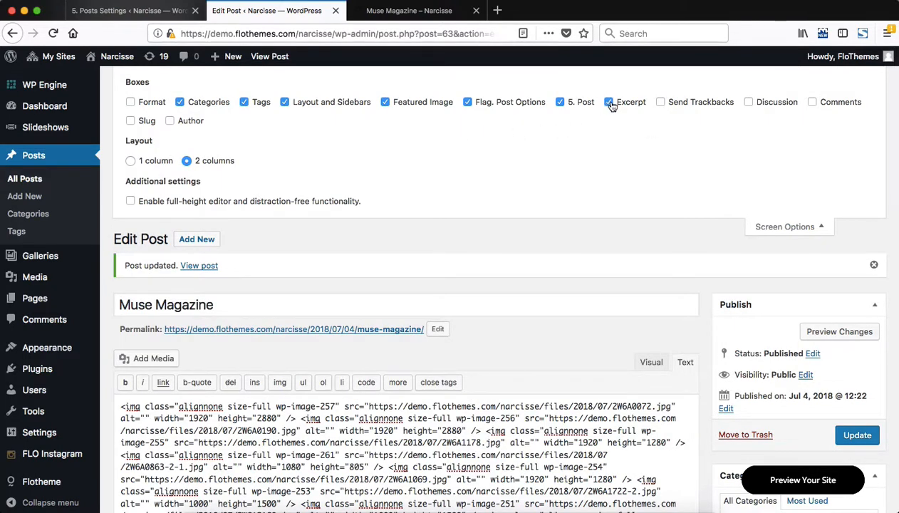
{"action": "left_click", "coordinate": [803, 227]}
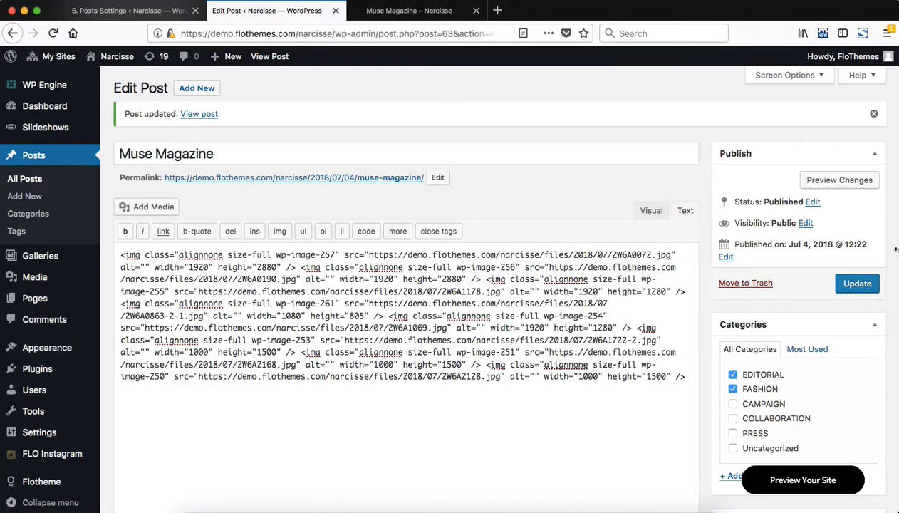